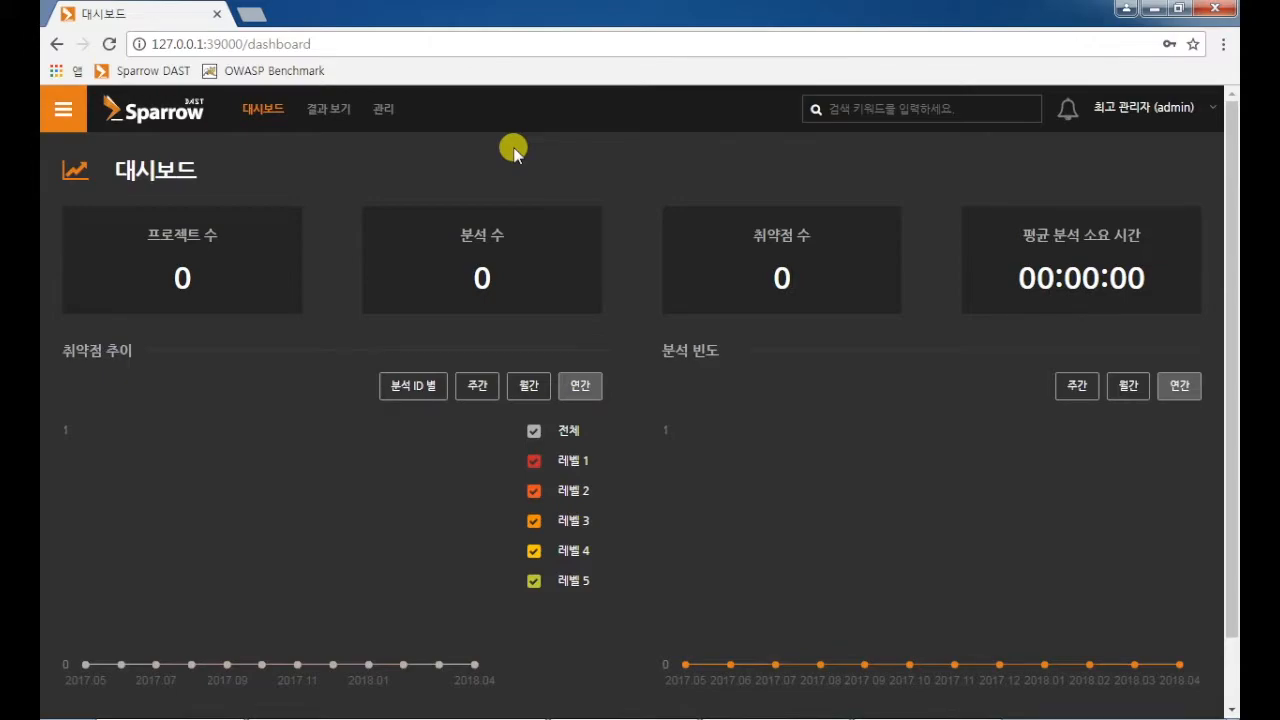
# - Open the profile list in the administration area and start adding a new profile
pyautogui.click(390, 111)
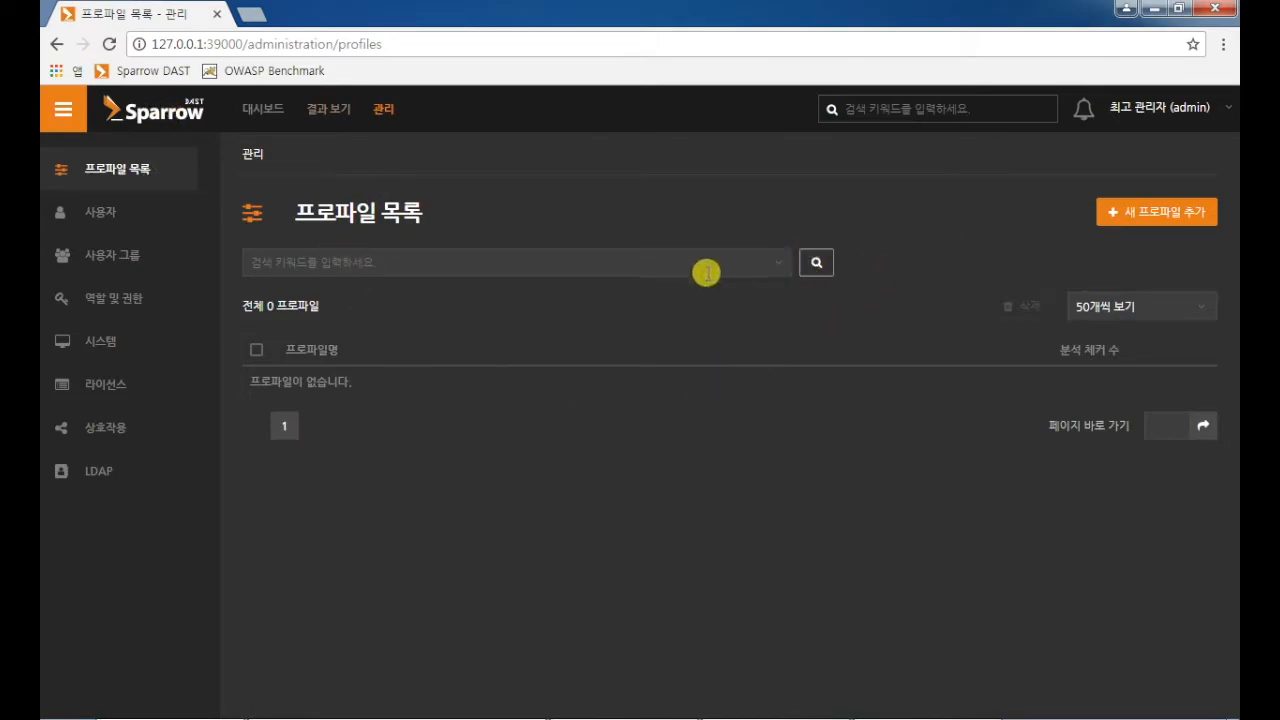
pyautogui.click(1186, 216)
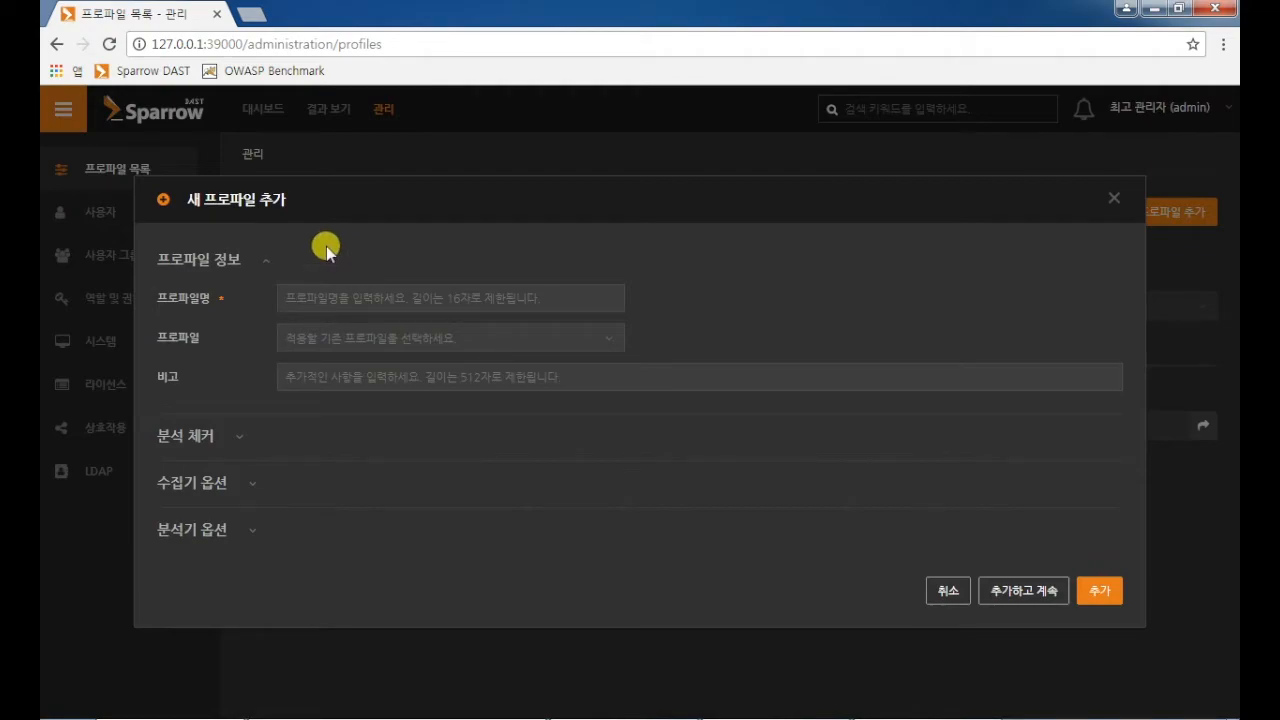
# - Try enabling the CSRF 토큰이 없는 폼 태그 and Host 헤더 checkers among the new profile's analysis checkers
pyautogui.click(238, 437)
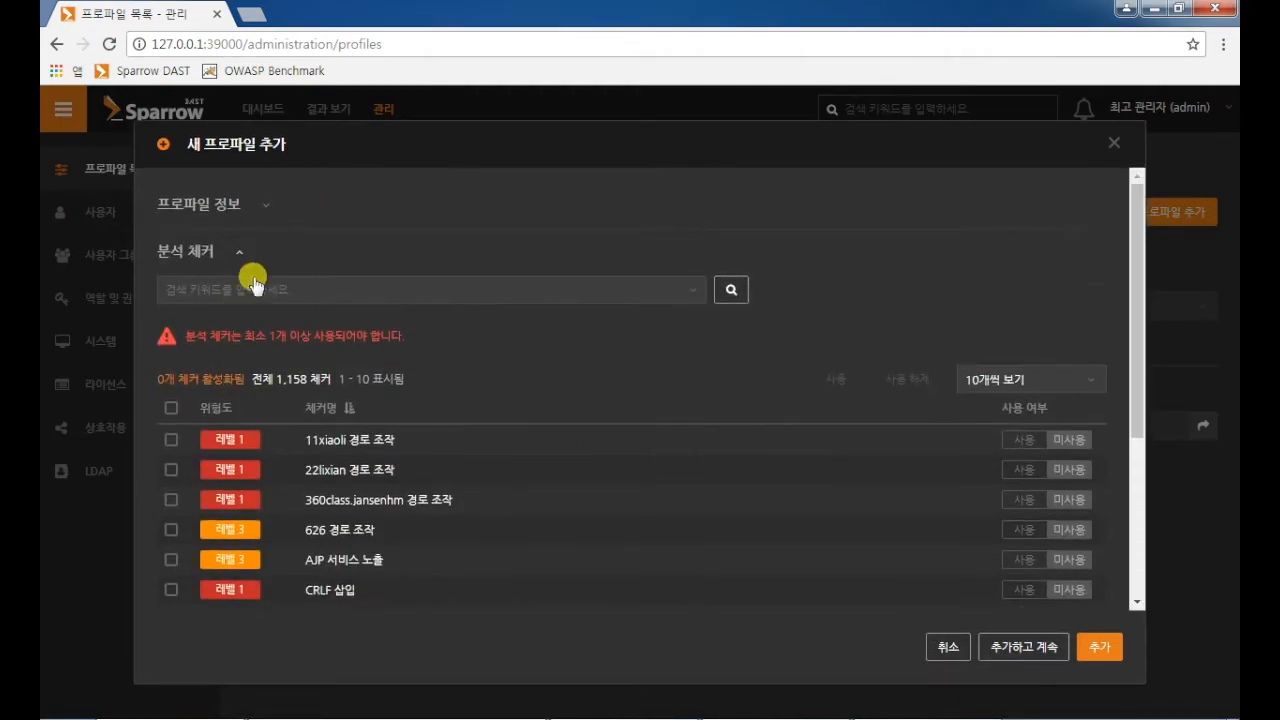
pyautogui.scroll(-3, 300, 440)
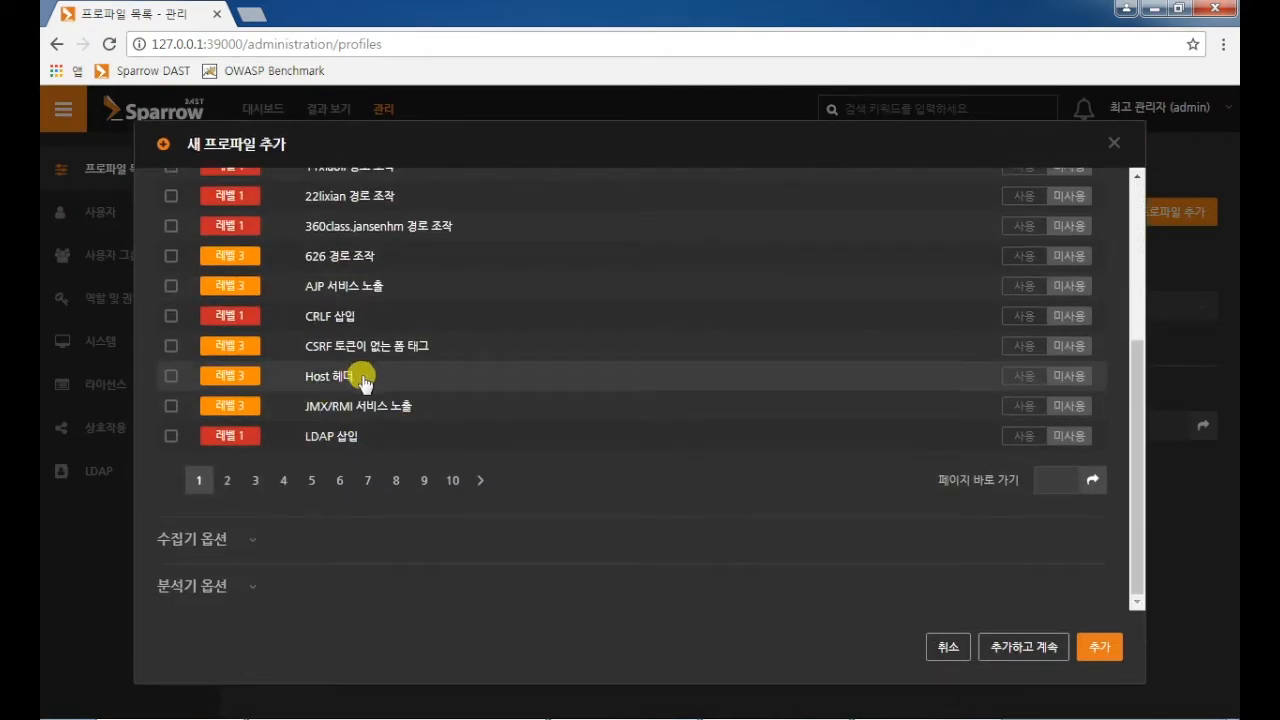
pyautogui.scroll(3, 366, 400)
pyautogui.scroll(-3, 563, 391)
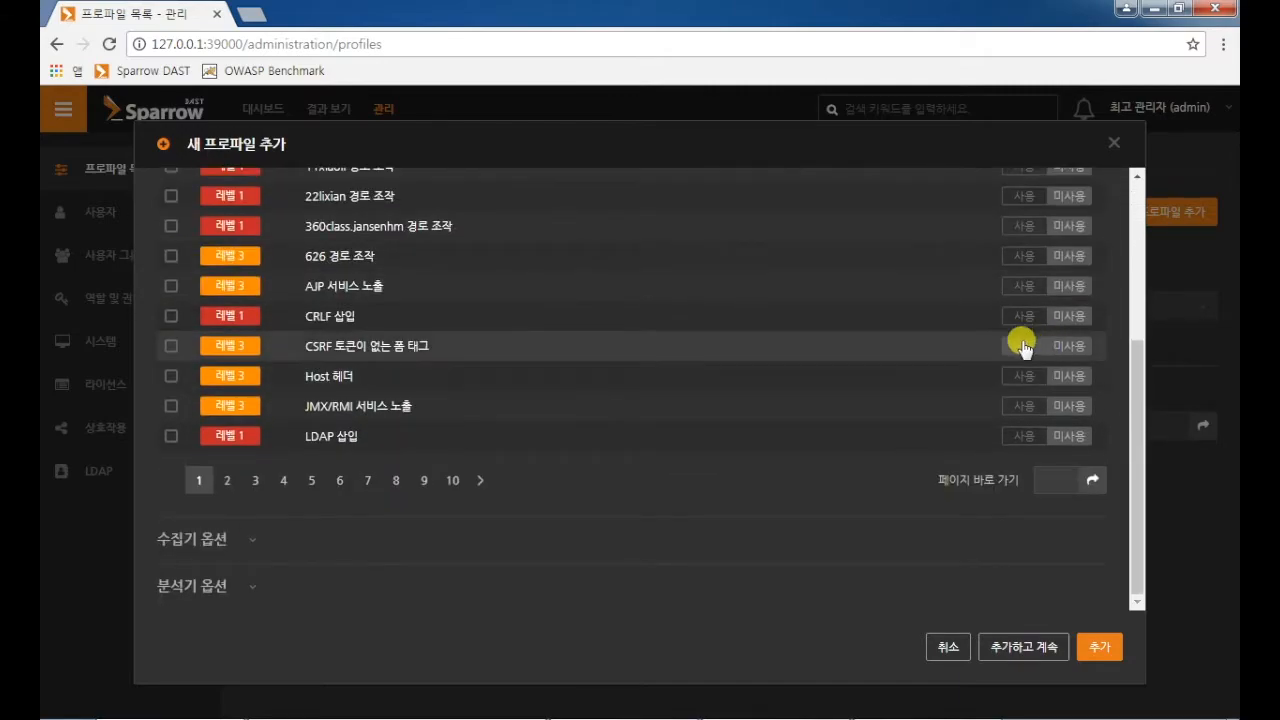
pyautogui.click(1022, 346)
pyautogui.click(1022, 377)
pyautogui.click(1066, 376)
pyautogui.click(1068, 346)
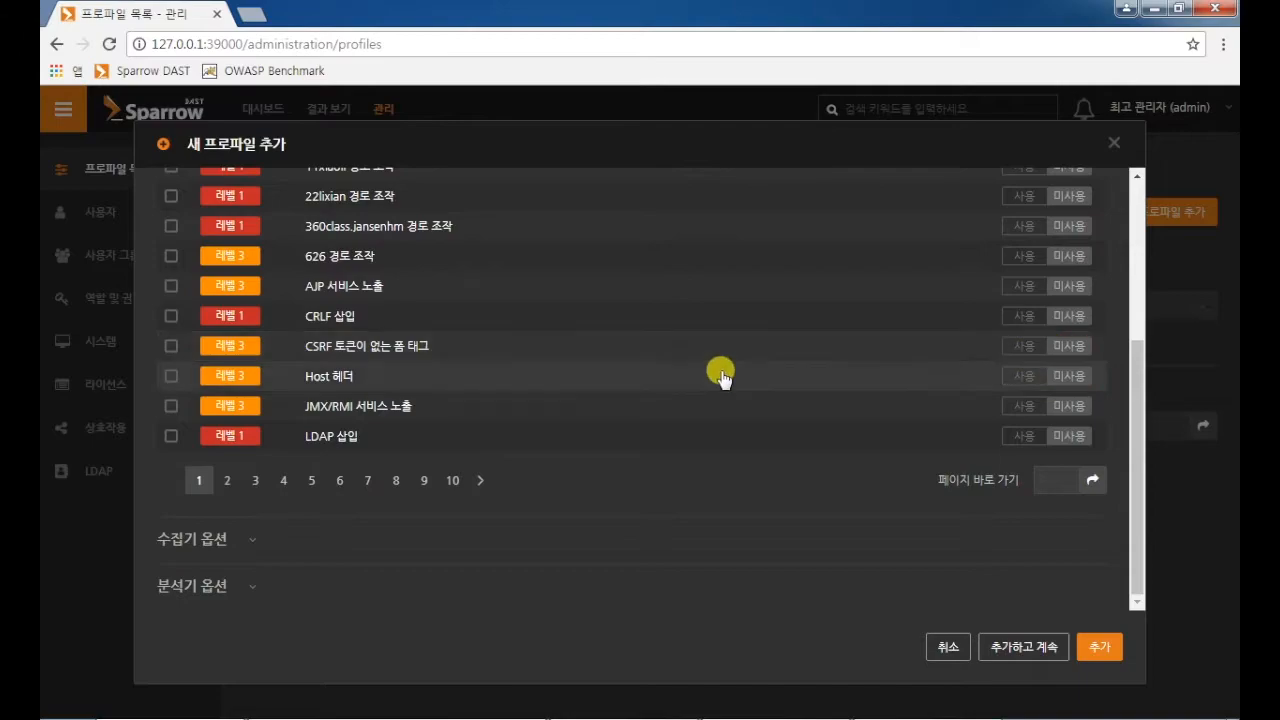
pyautogui.scroll(2, 723, 376)
pyautogui.moveTo(1137, 371); pyautogui.dragTo(1133, 298)
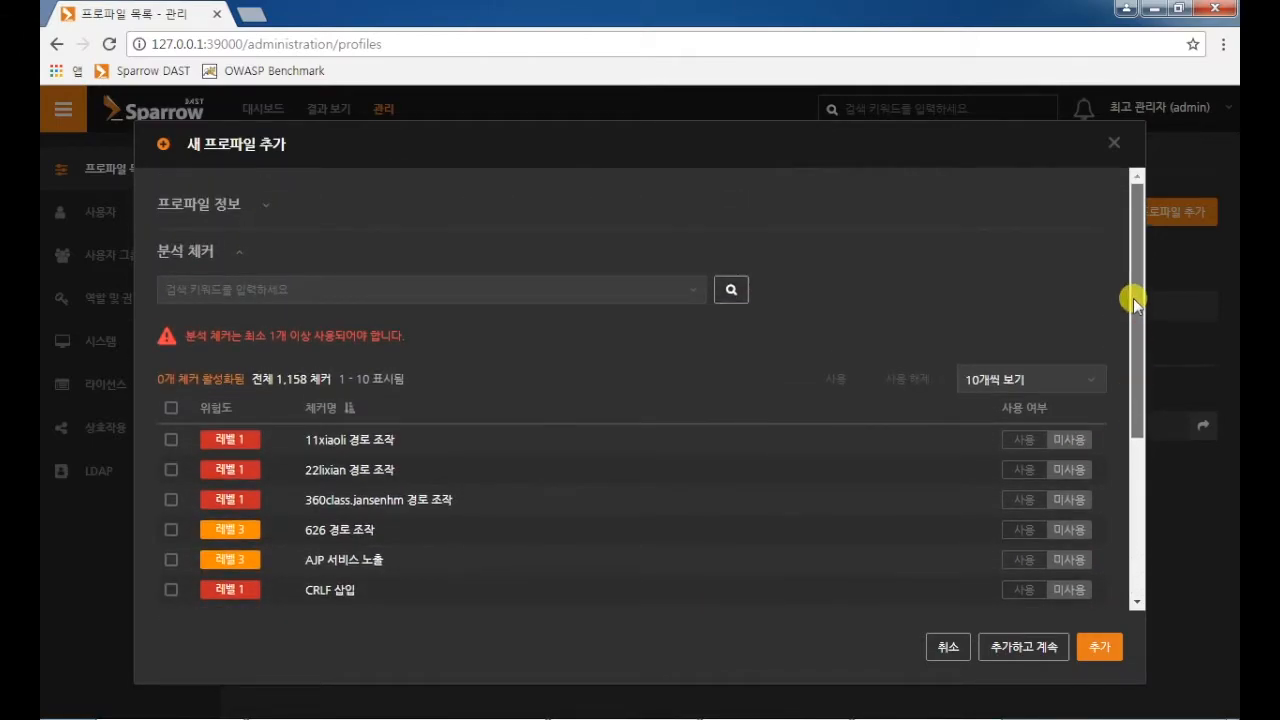
pyautogui.click(337, 251)
# - Examine the new profile's collector options and analyzer options, collapsing each section after viewing it
pyautogui.click(268, 421)
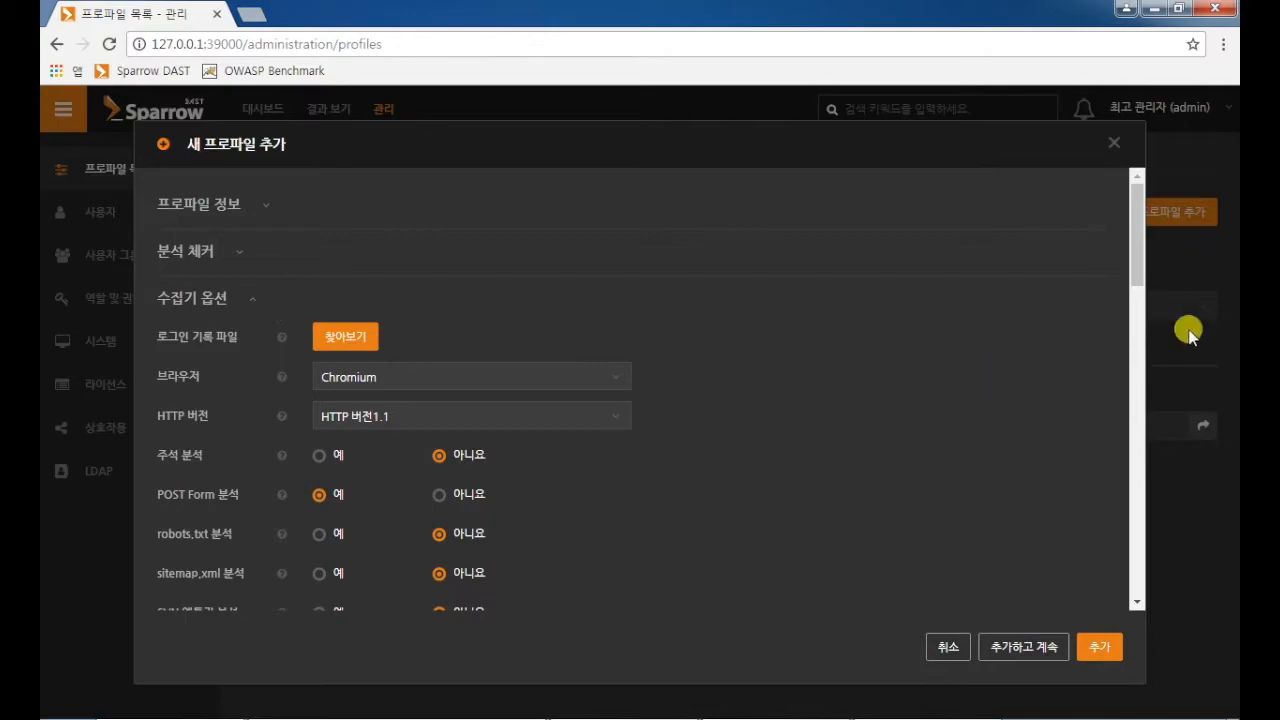
pyautogui.moveTo(1137, 205)
pyautogui.mouseDown()
pyautogui.moveTo(1149, 214)
pyautogui.moveTo(1151, 525)
pyautogui.moveTo(1120, 209)
pyautogui.mouseUp()
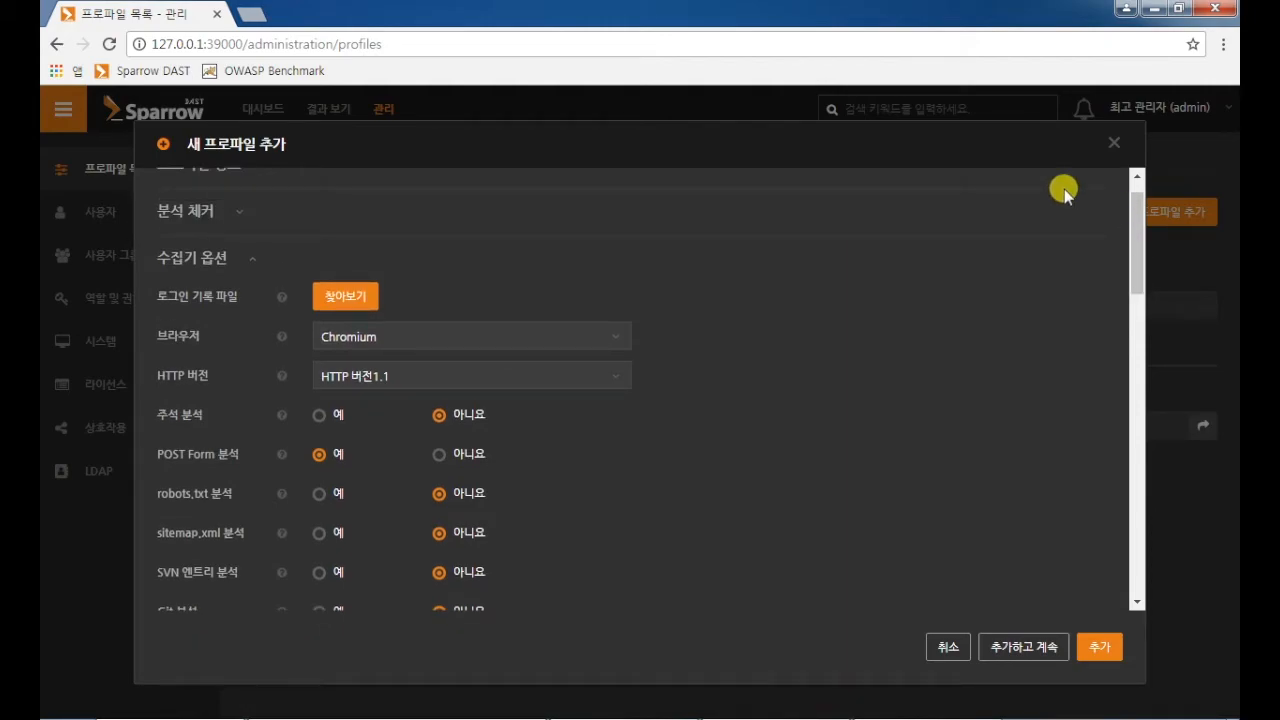
pyautogui.click(302, 262)
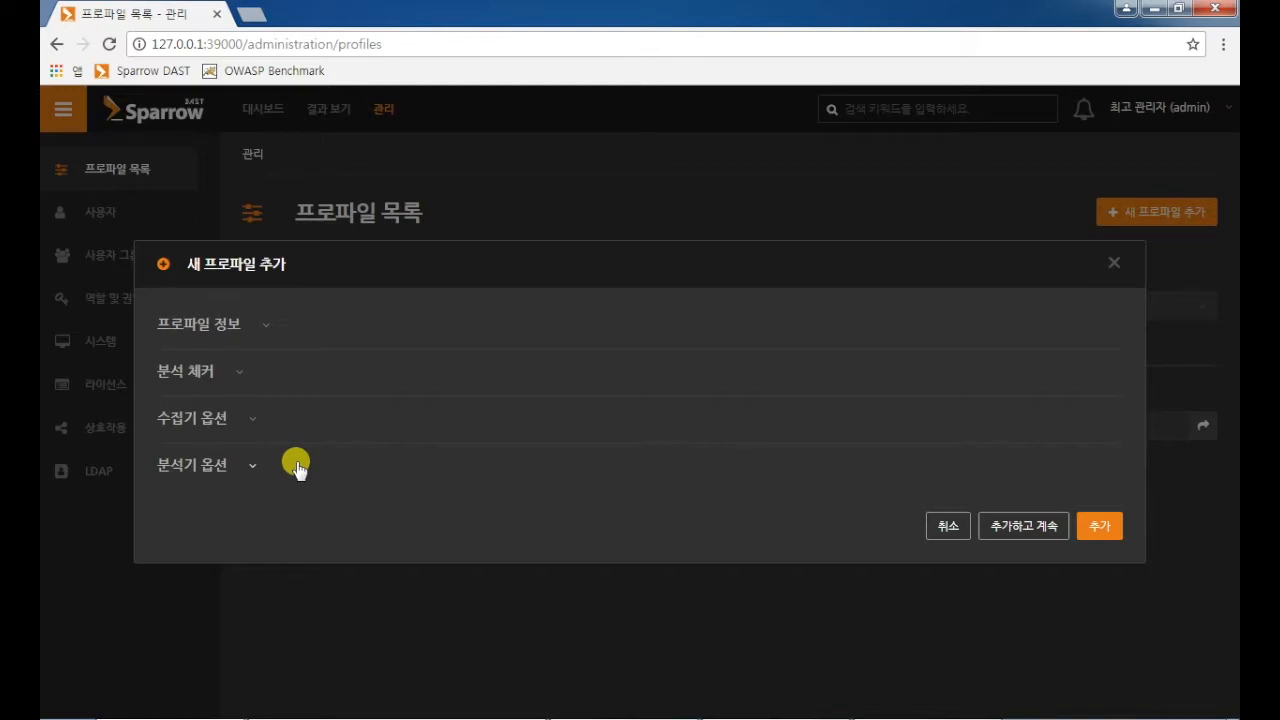
pyautogui.click(296, 466)
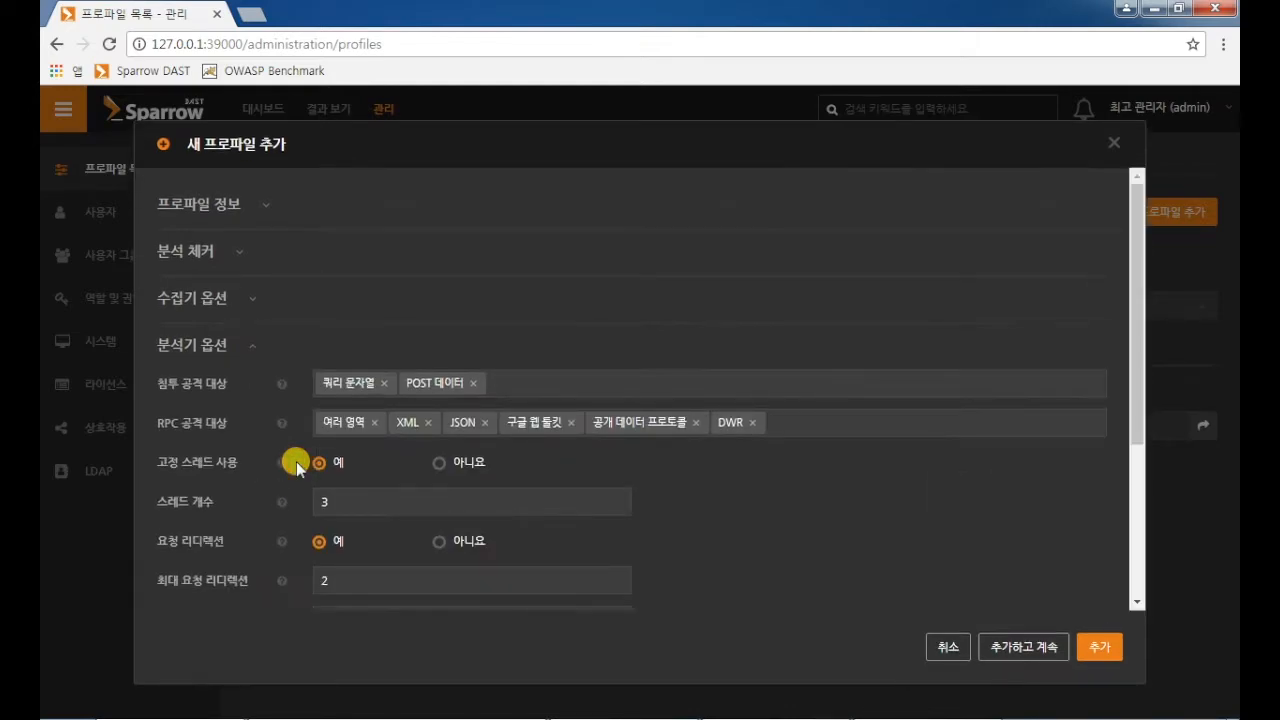
pyautogui.click(278, 350)
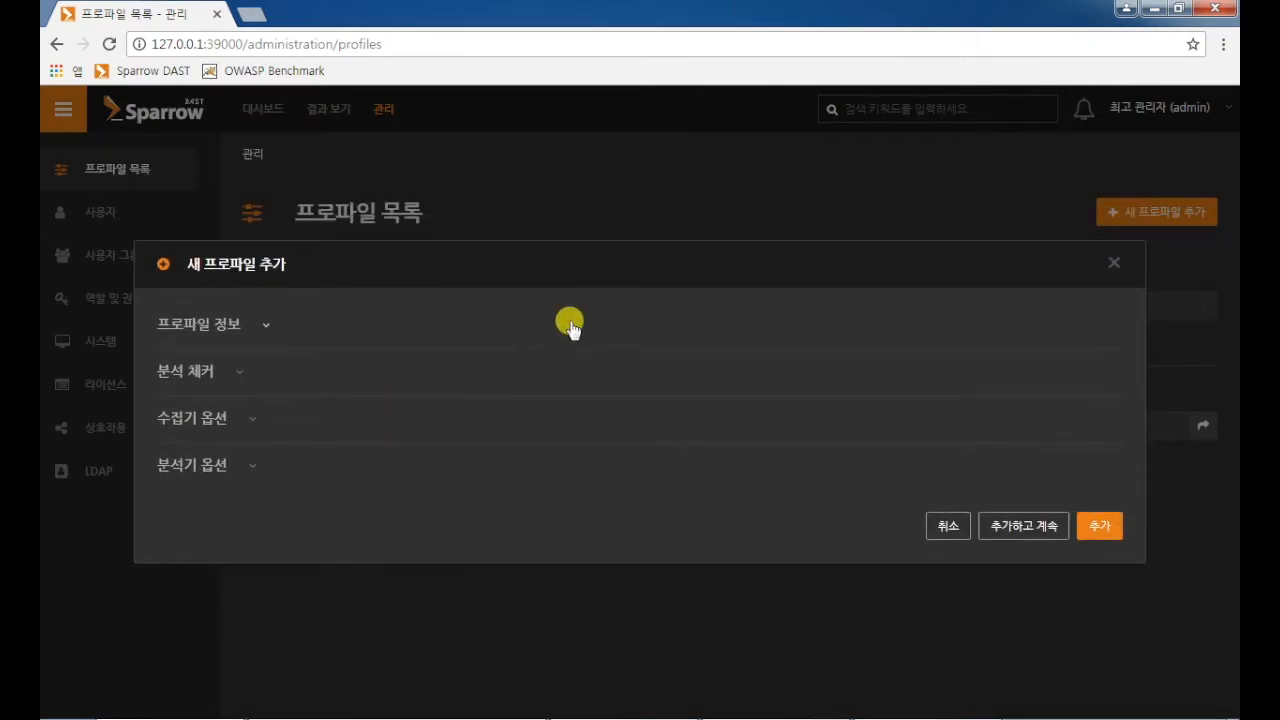
# - Name the new profile All and enter All checkers as its remark
pyautogui.click(268, 326)
pyautogui.click(380, 296)
pyautogui.write('All')
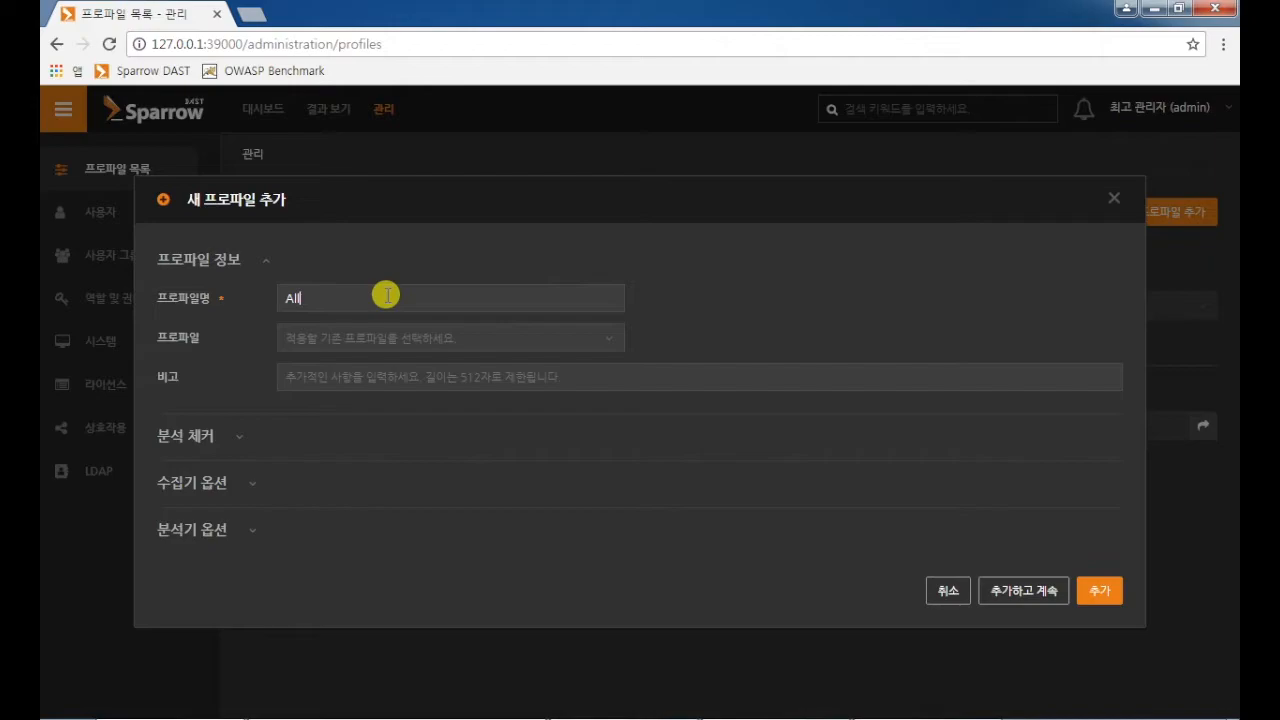
pyautogui.click(449, 377)
pyautogui.click(414, 340)
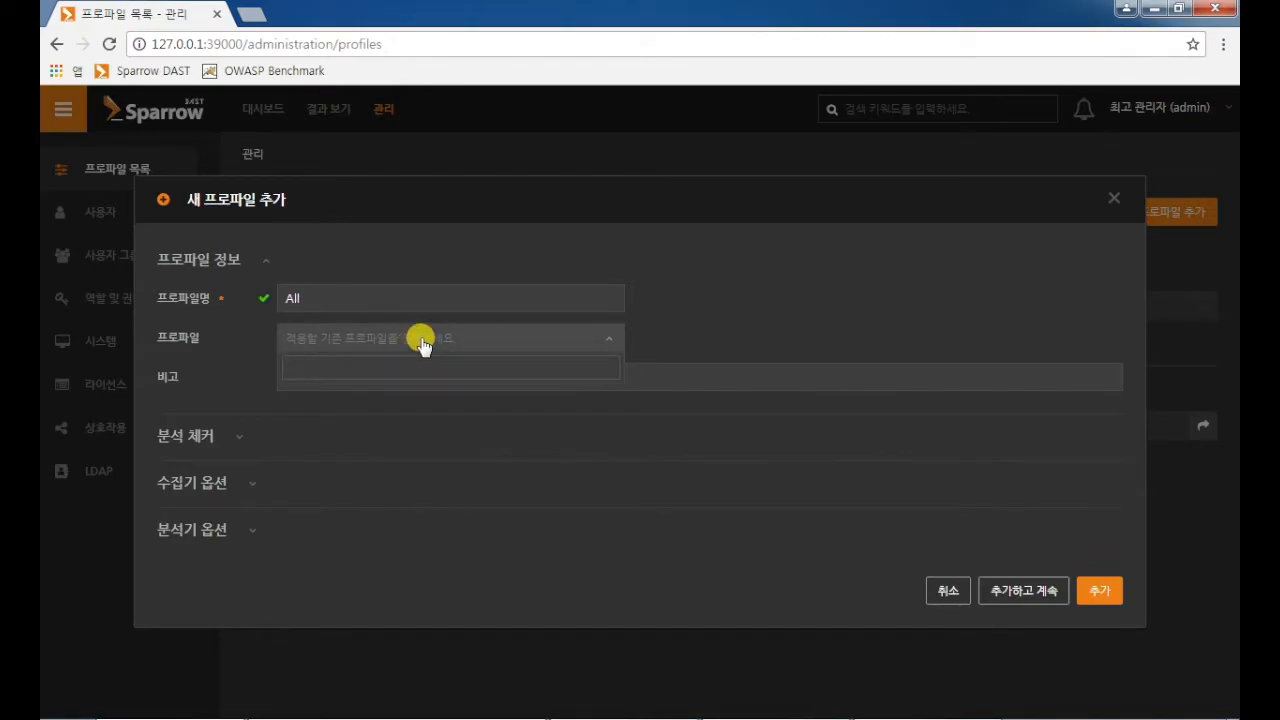
pyautogui.click(421, 345)
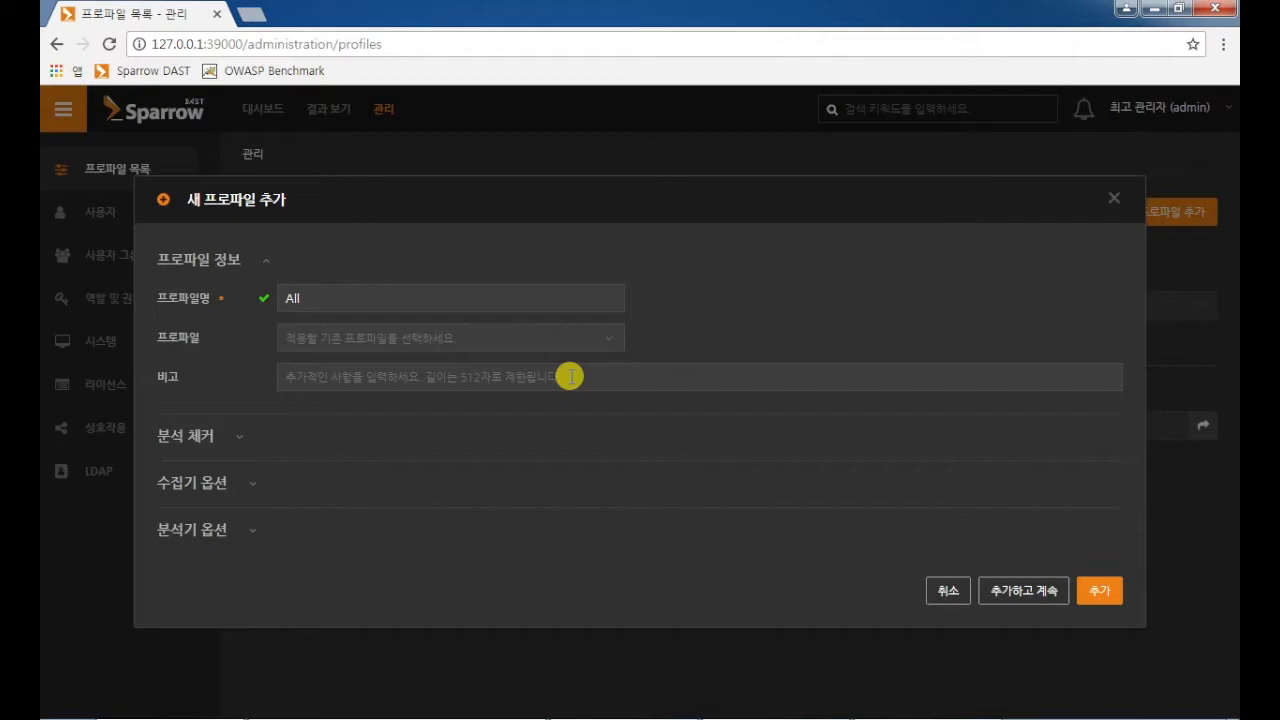
pyautogui.click(444, 375)
pyautogui.write('A')
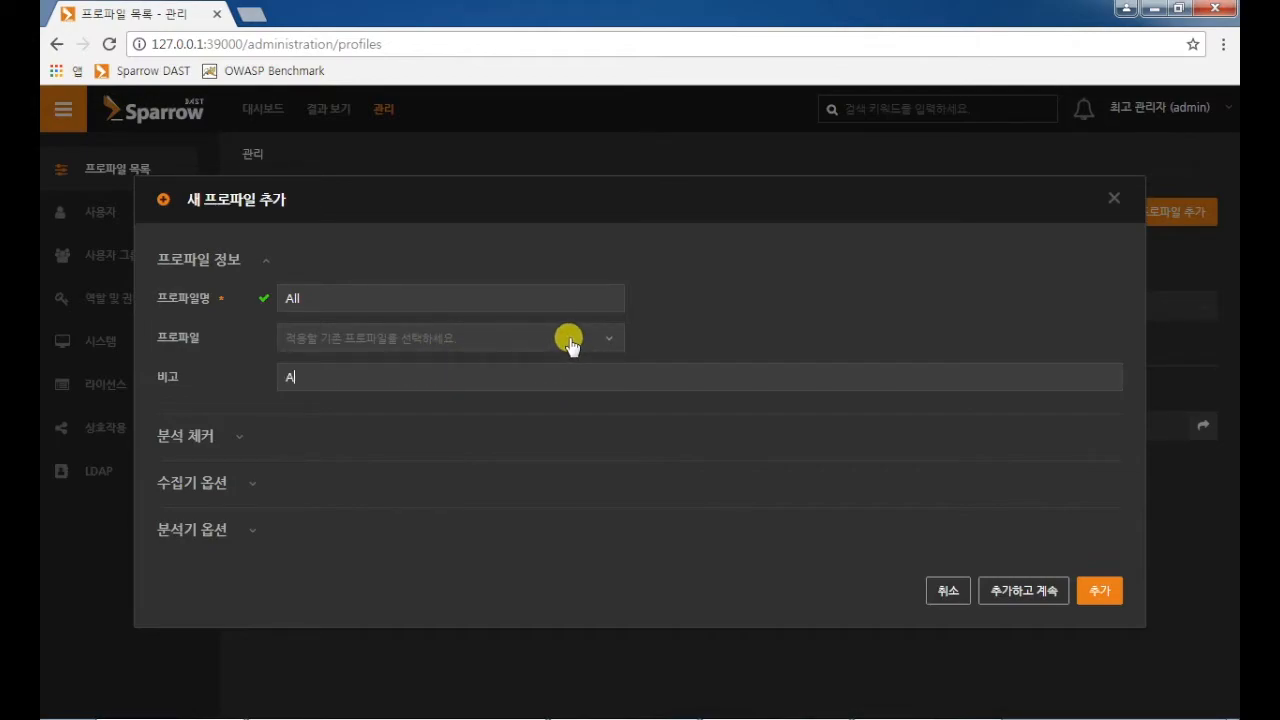
pyautogui.write('ll checkers')
# - View the description and references of the CRLF 삽입 checker in the analysis checker list, and close its details
pyautogui.click(277, 440)
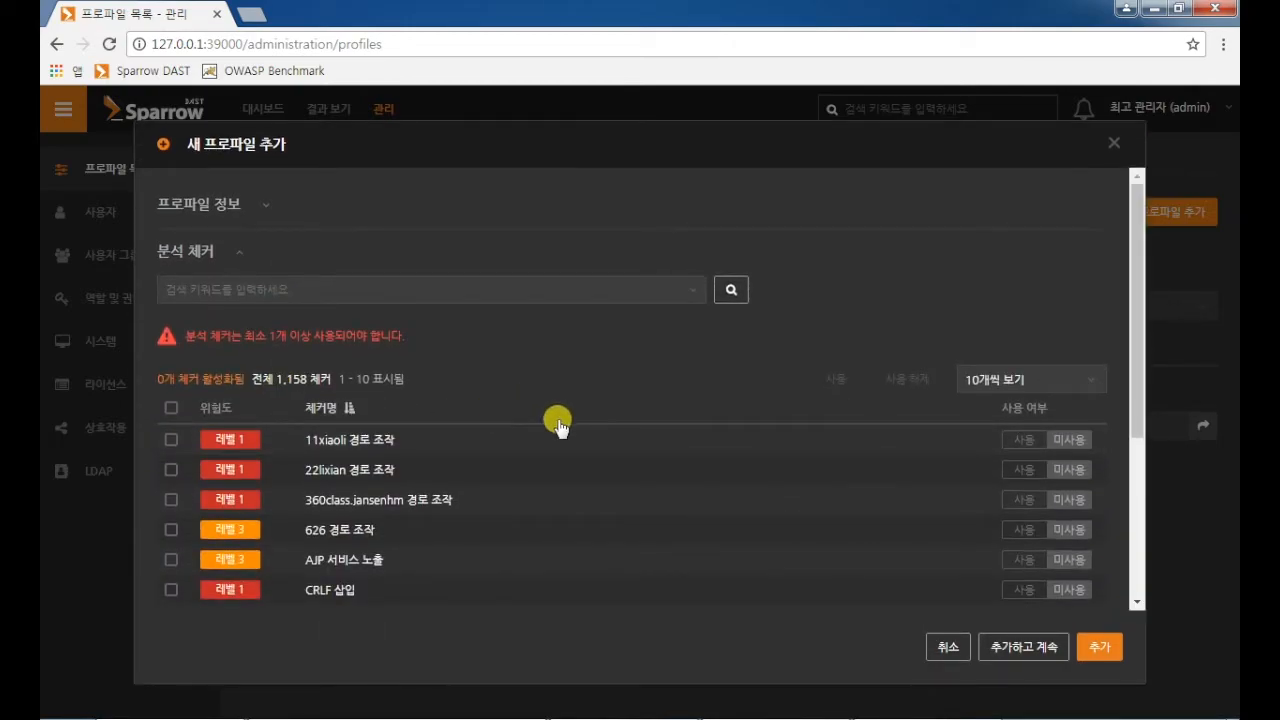
pyautogui.moveTo(1138, 298); pyautogui.dragTo(1147, 397)
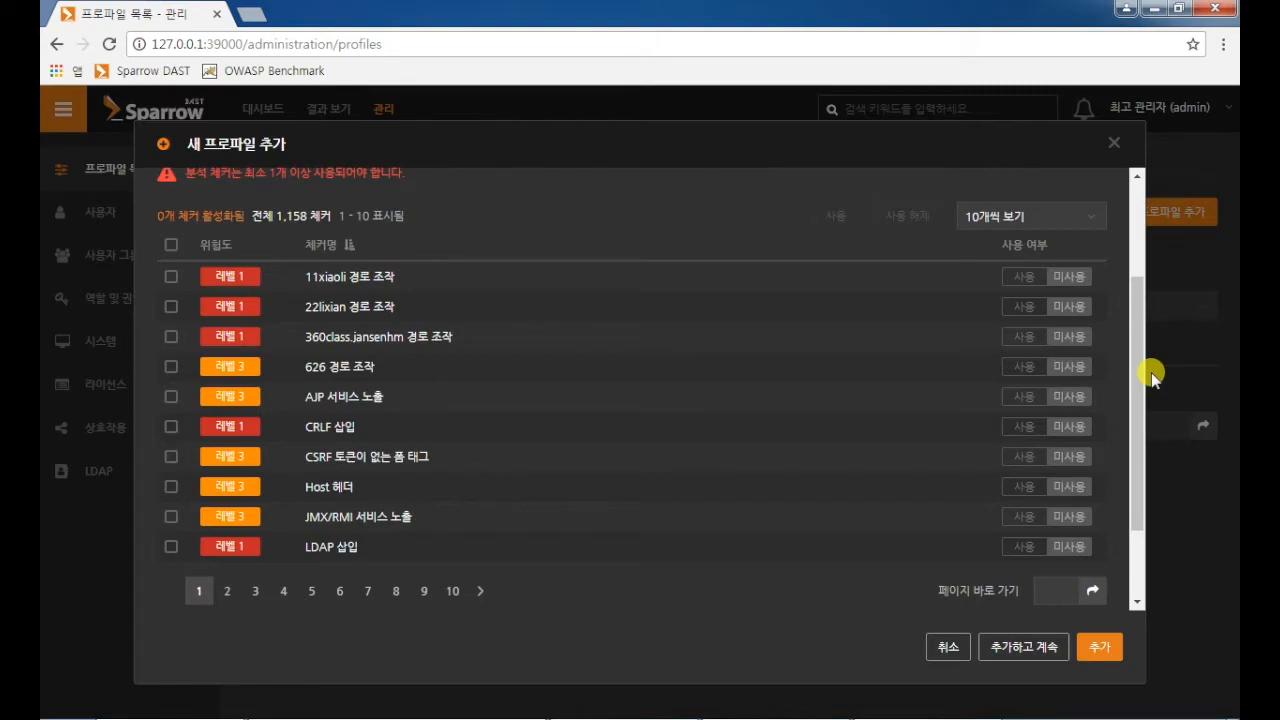
pyautogui.click(583, 424)
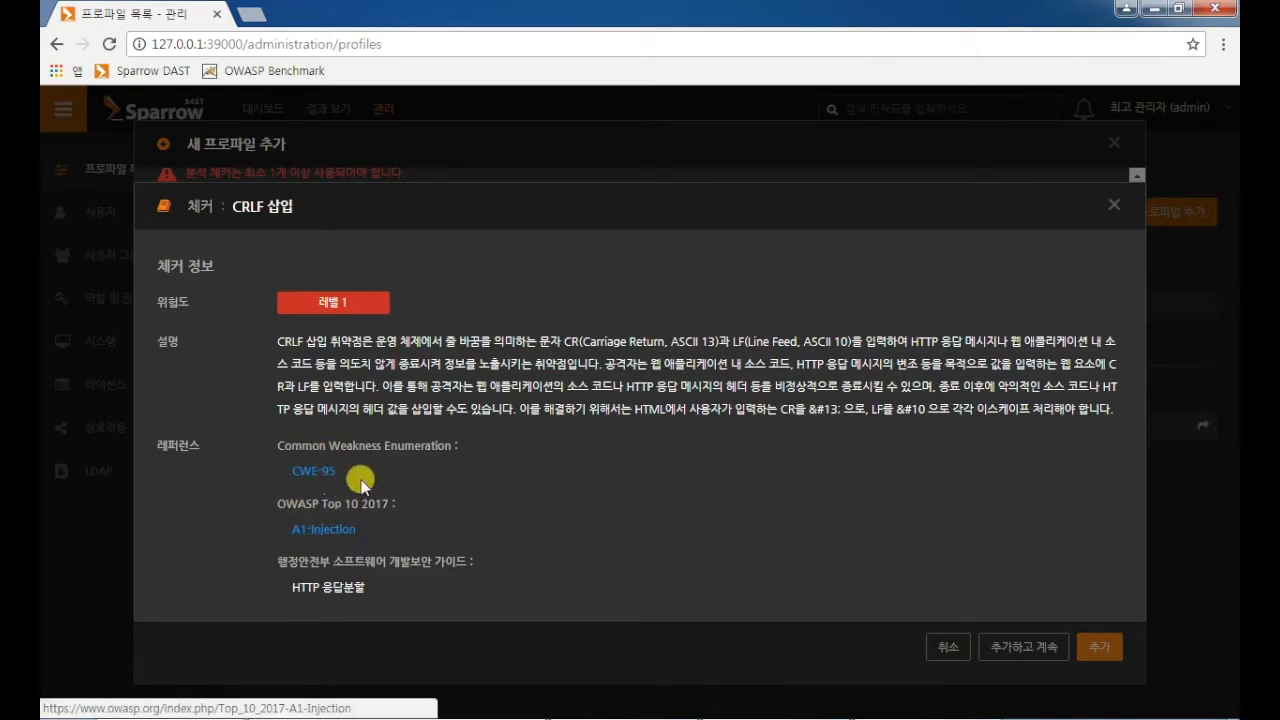
pyautogui.click(1113, 204)
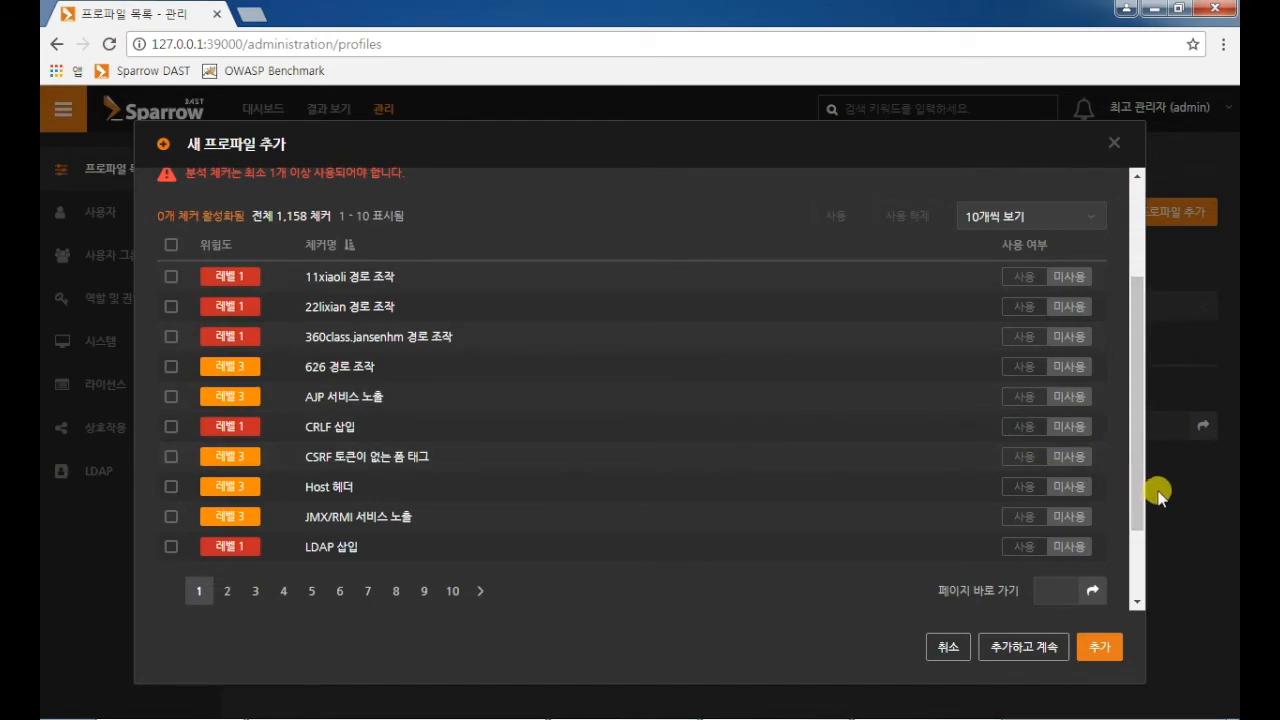
# - Filter the analysis checkers by risk levels 레벨 2 and 레벨 3, and clear that filter
pyautogui.moveTo(1140, 400); pyautogui.dragTo(535, 277)
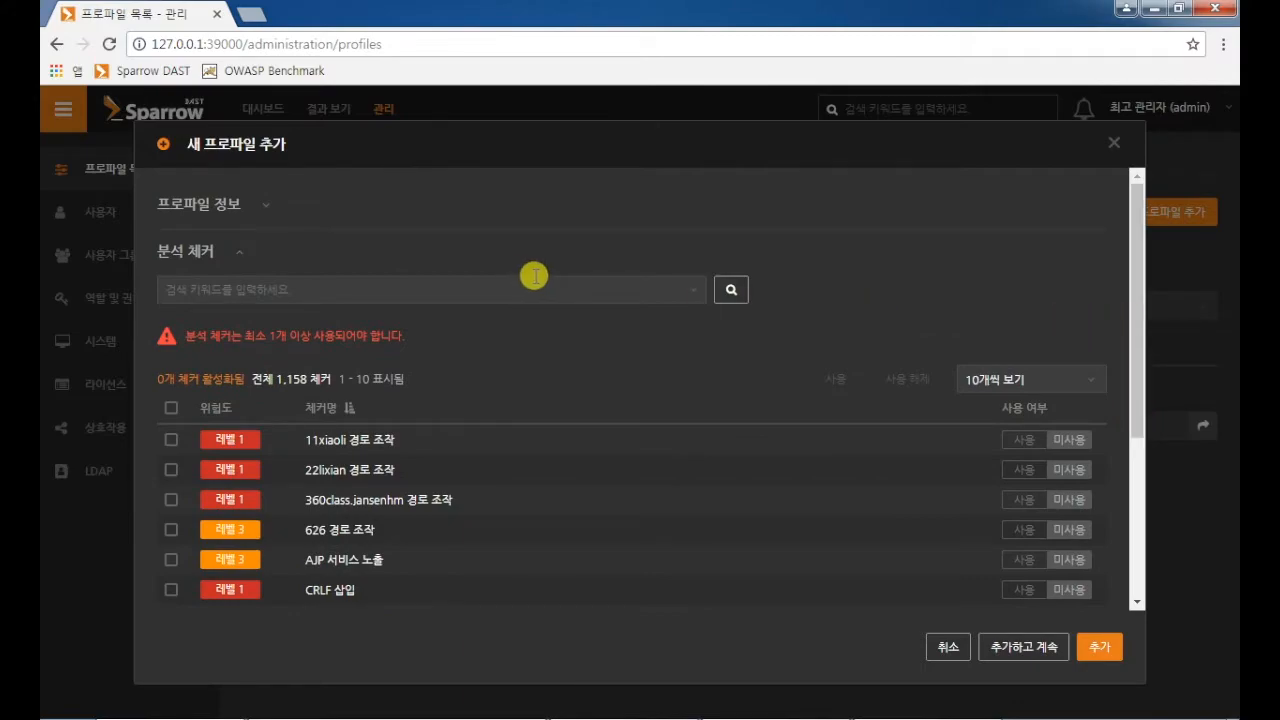
pyautogui.click(693, 290)
pyautogui.click(494, 334)
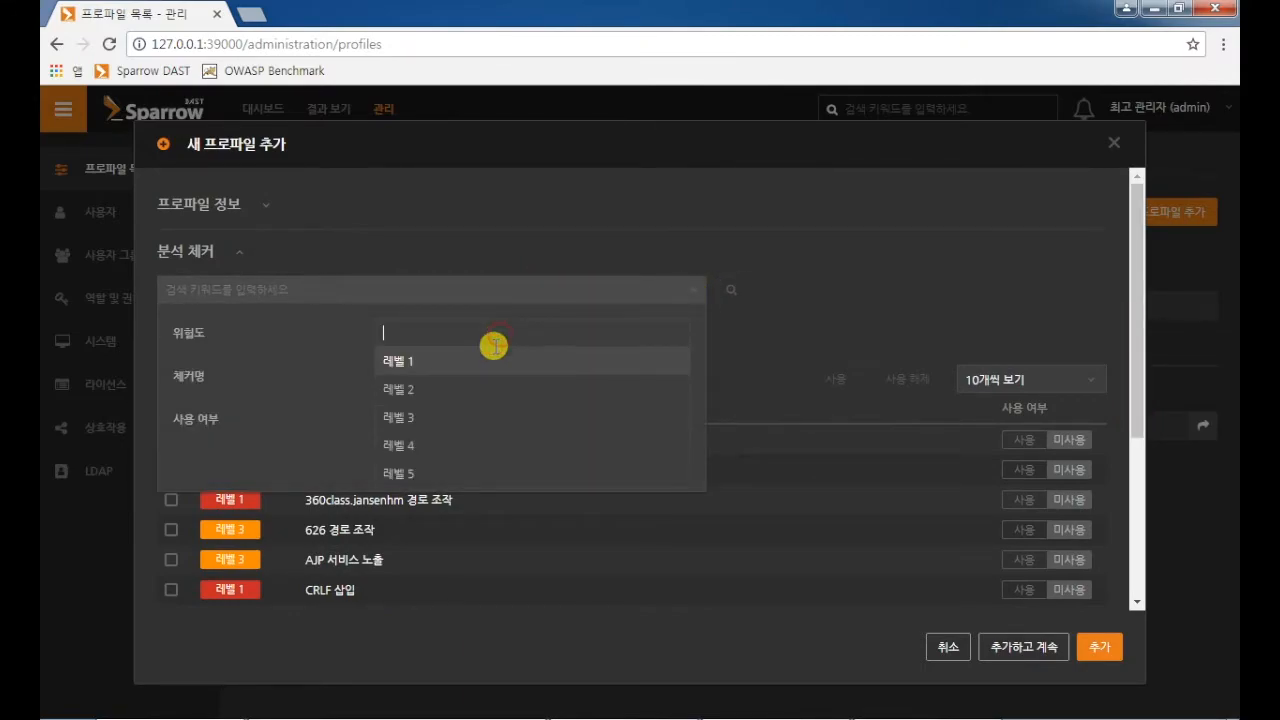
pyautogui.click(445, 386)
pyautogui.click(487, 417)
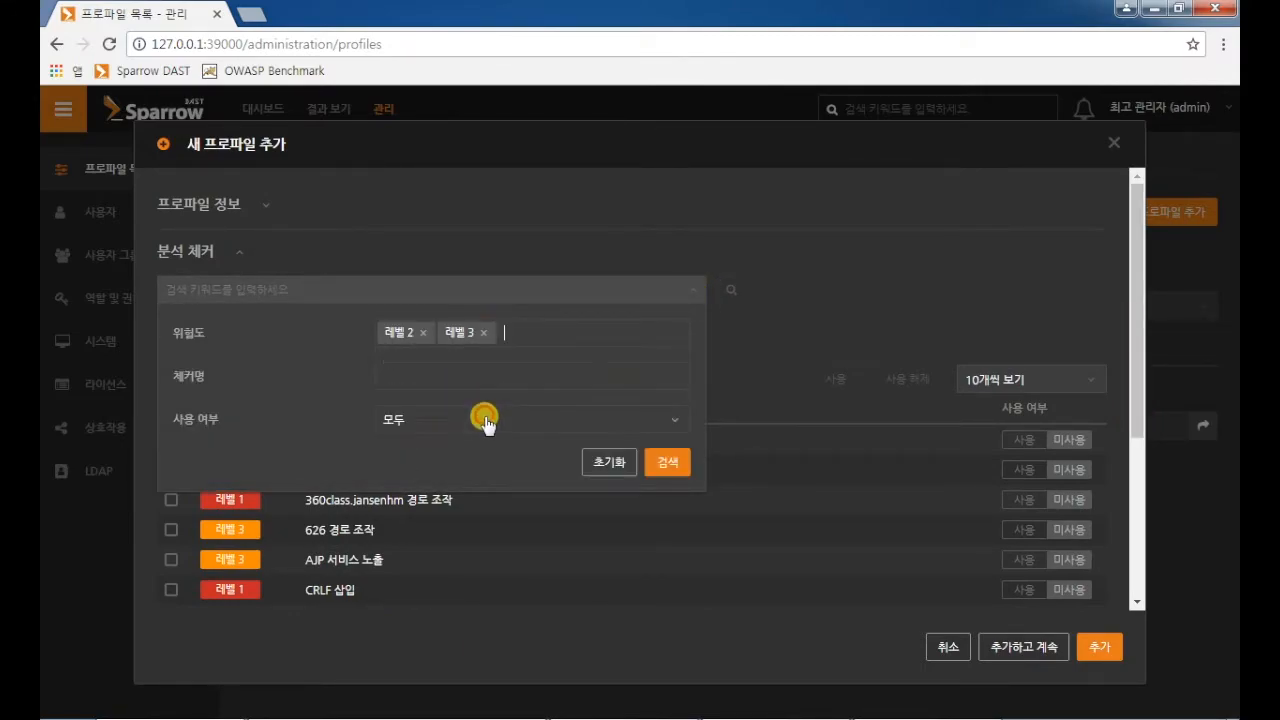
pyautogui.click(668, 459)
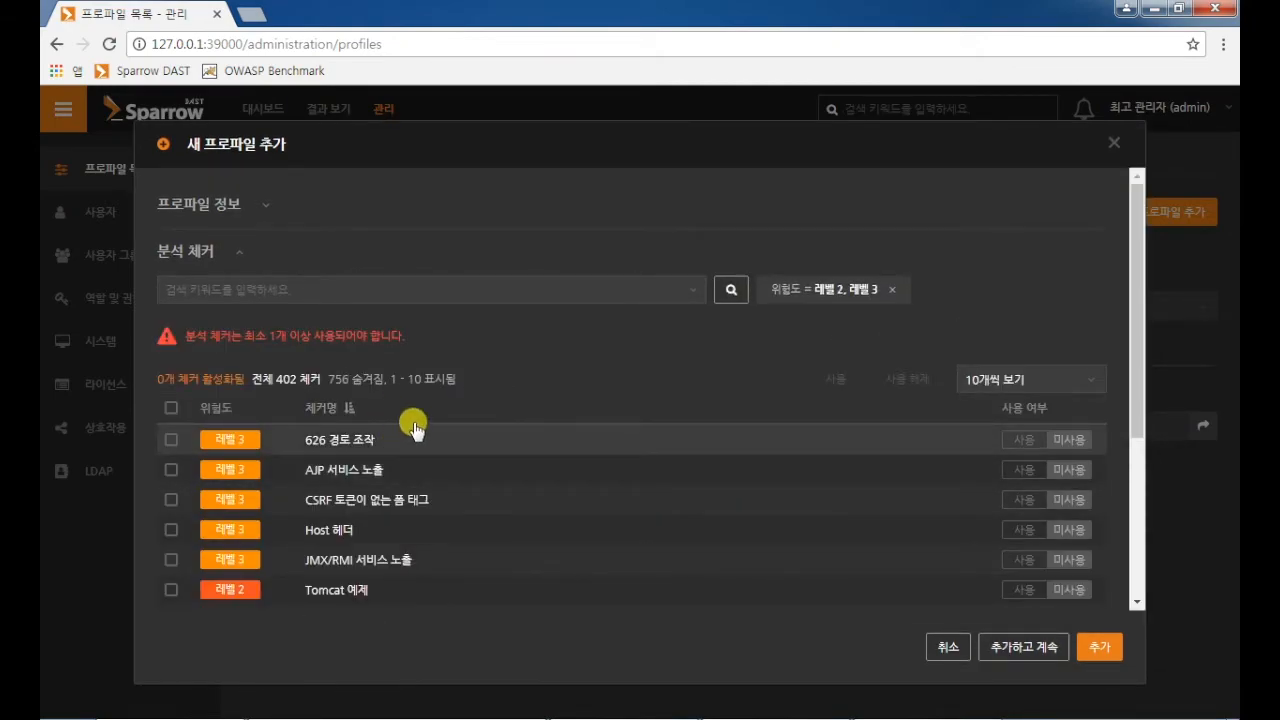
pyautogui.click(884, 300)
# - Filter the checkers by name, choosing the 크로스사이트 스크립트 category of the 행정안전부 소프트웨어 개발보안 가이드
pyautogui.click(694, 291)
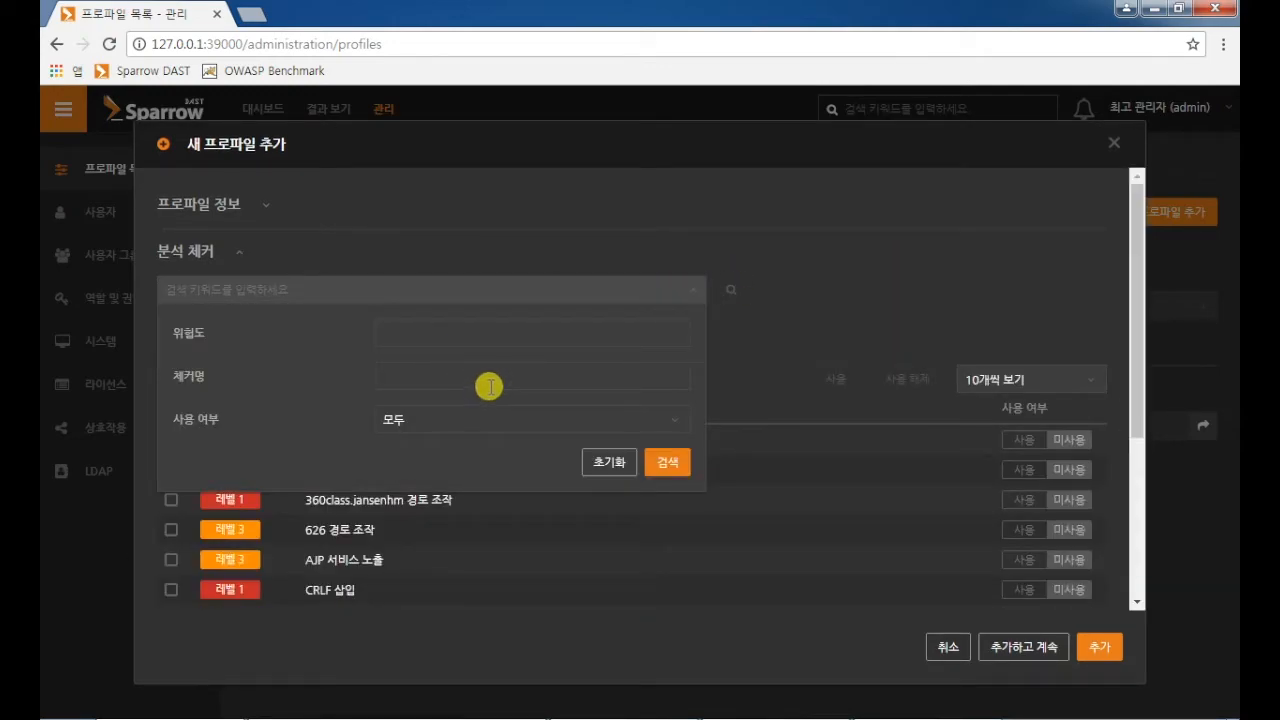
pyautogui.click(490, 379)
pyautogui.scroll(-2, 865, 391)
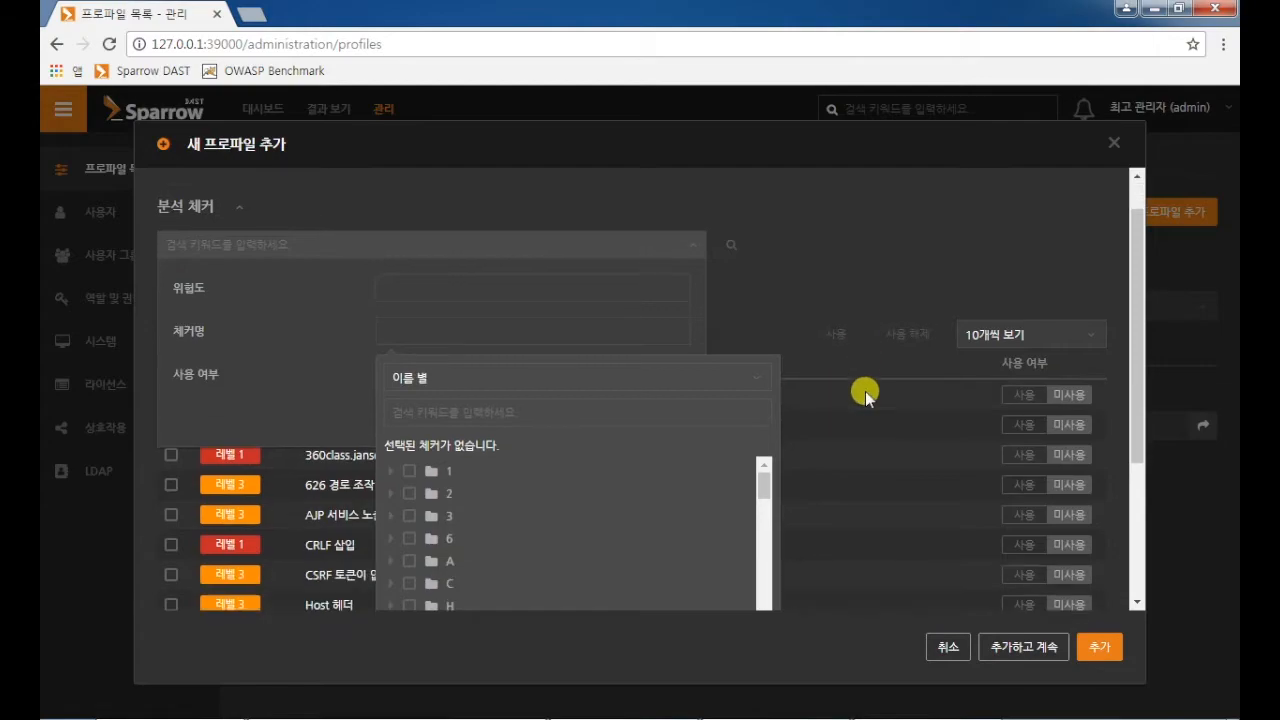
pyautogui.click(731, 234)
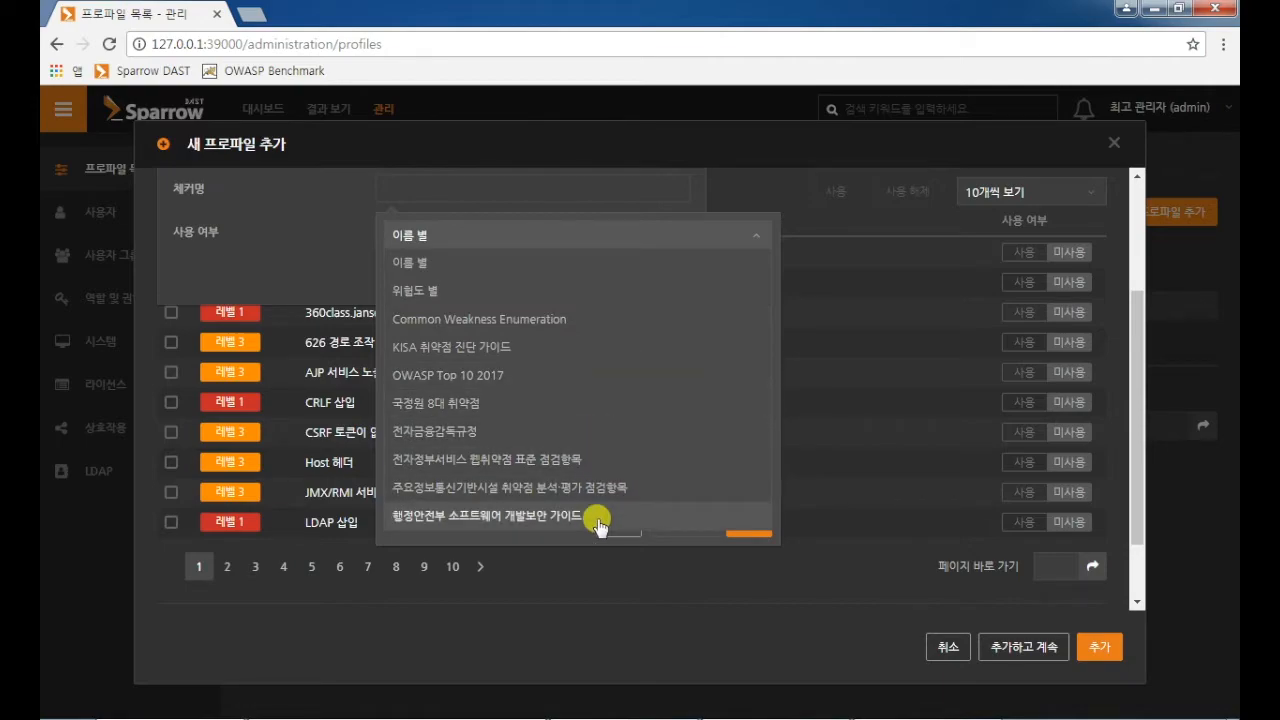
pyautogui.click(555, 518)
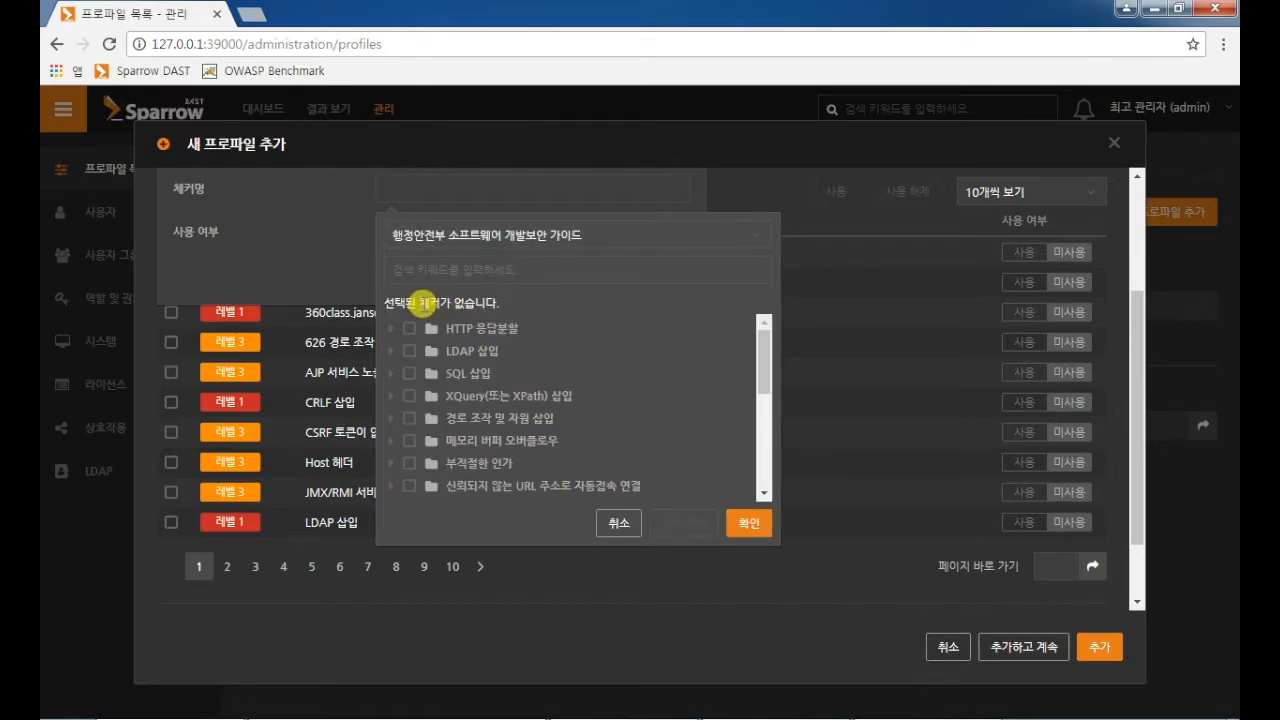
pyautogui.moveTo(765, 360); pyautogui.dragTo(778, 458)
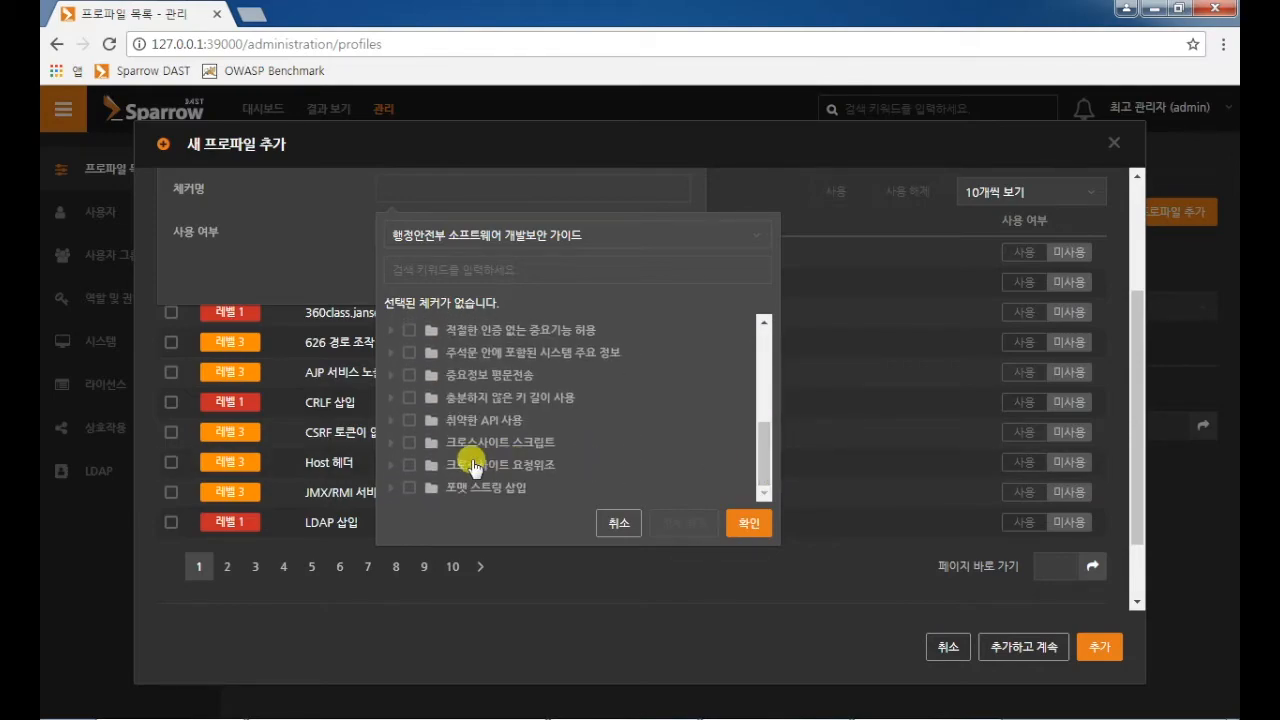
pyautogui.click(426, 441)
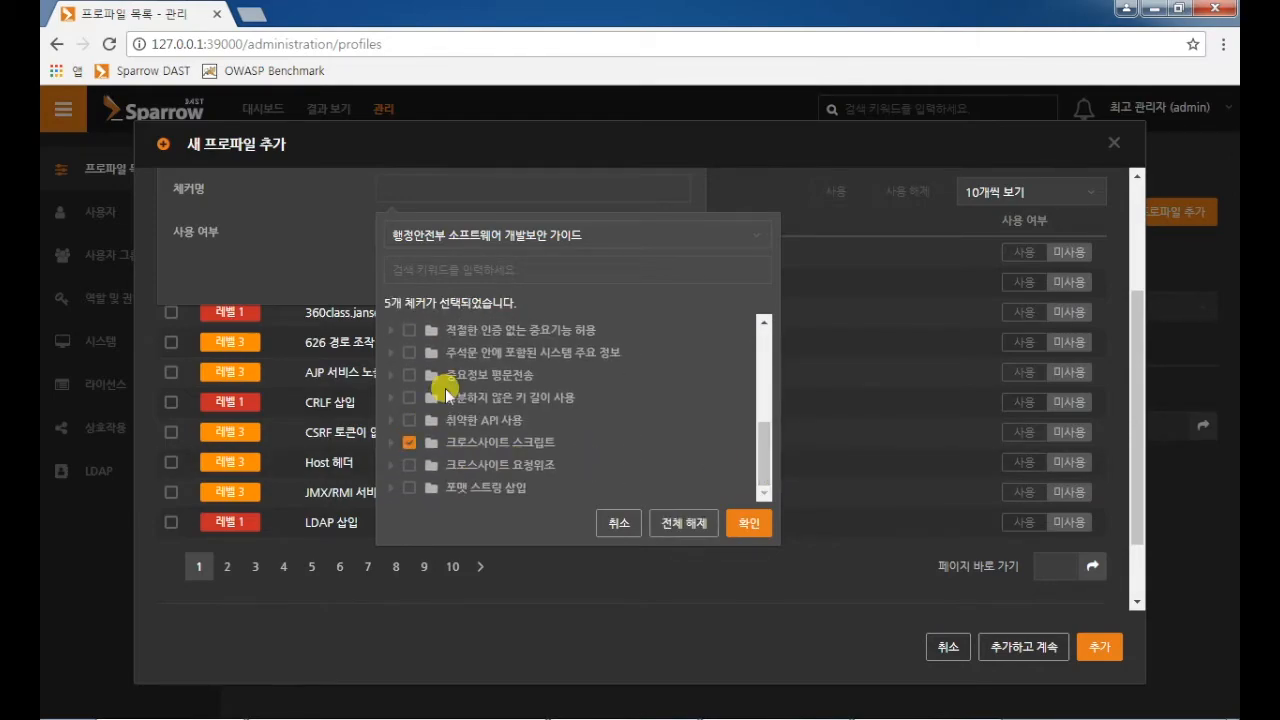
pyautogui.click(749, 523)
pyautogui.click(681, 270)
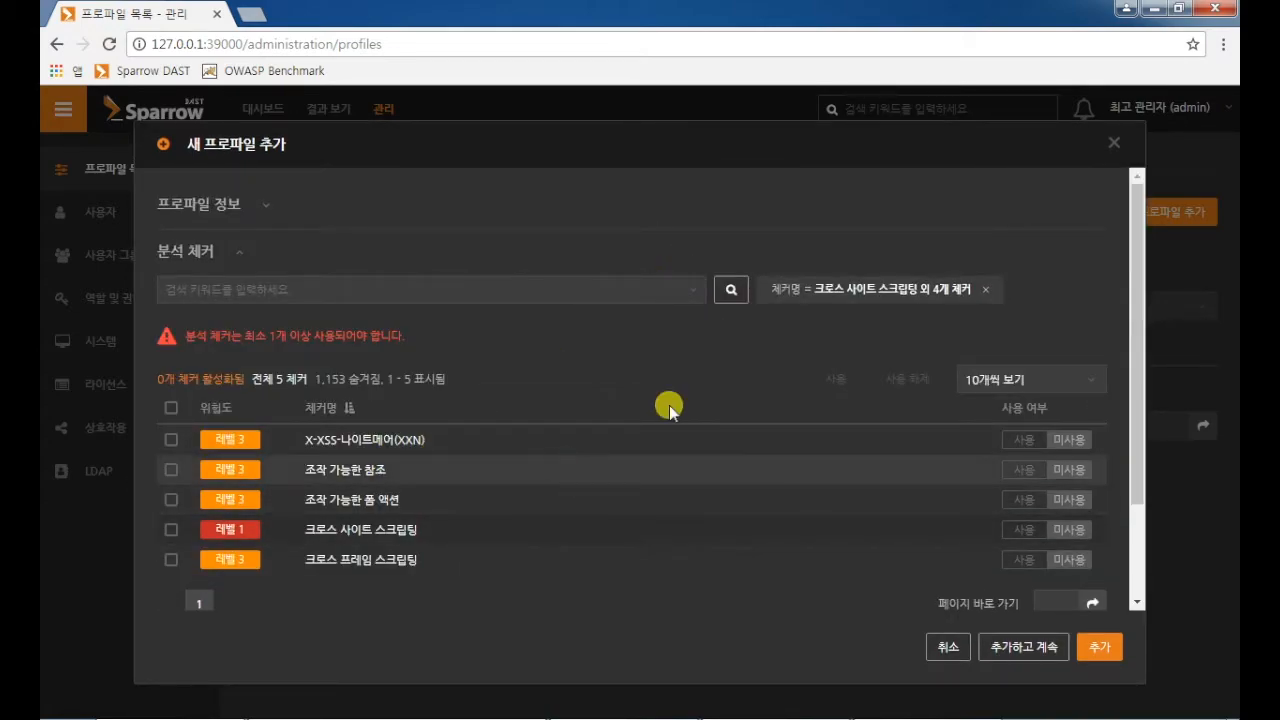
# - Read the description and compliance references of the 조작 가능한 참조 checker, and close its details
pyautogui.click(476, 470)
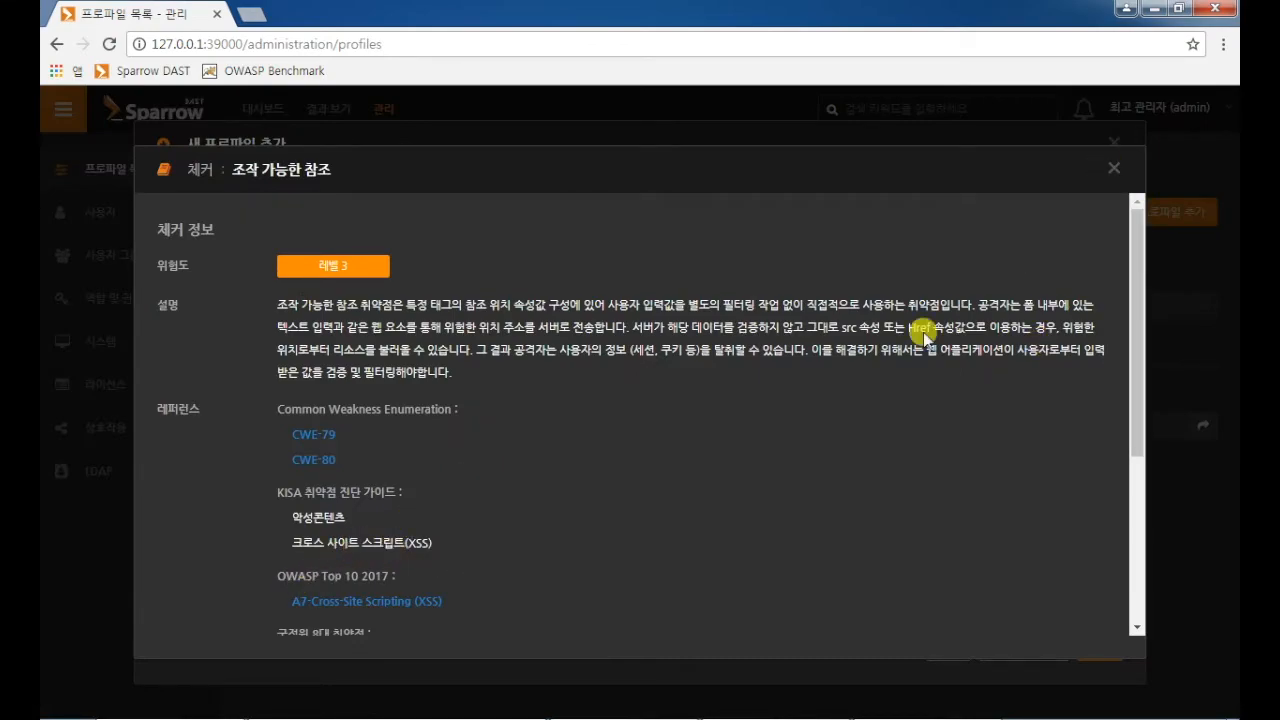
pyautogui.scroll(-3, 817, 431)
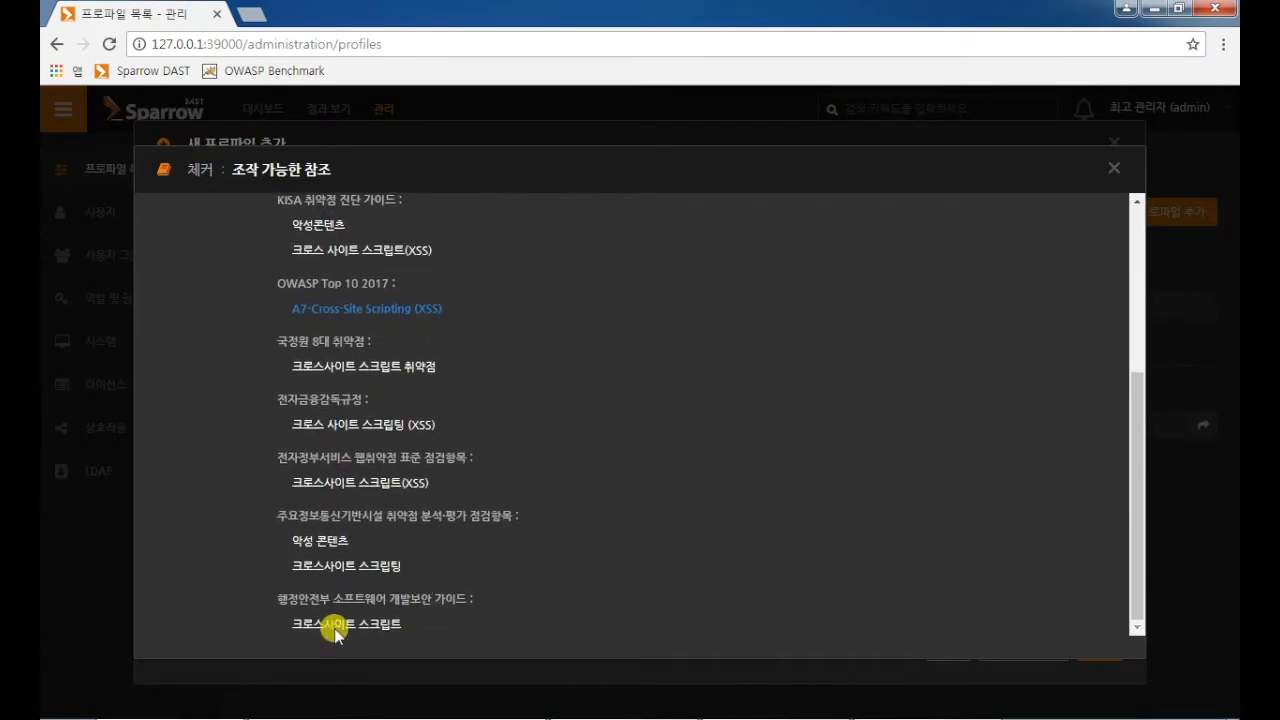
pyautogui.scroll(4, 700, 430)
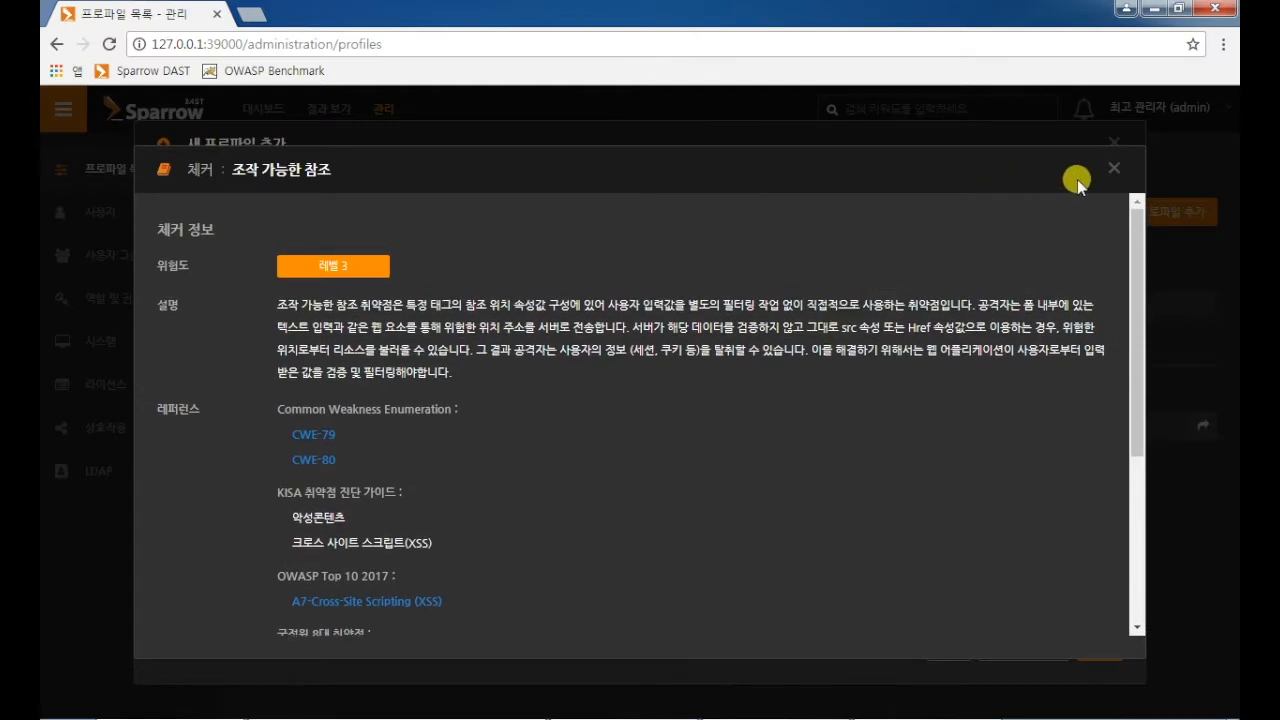
pyautogui.click(1112, 168)
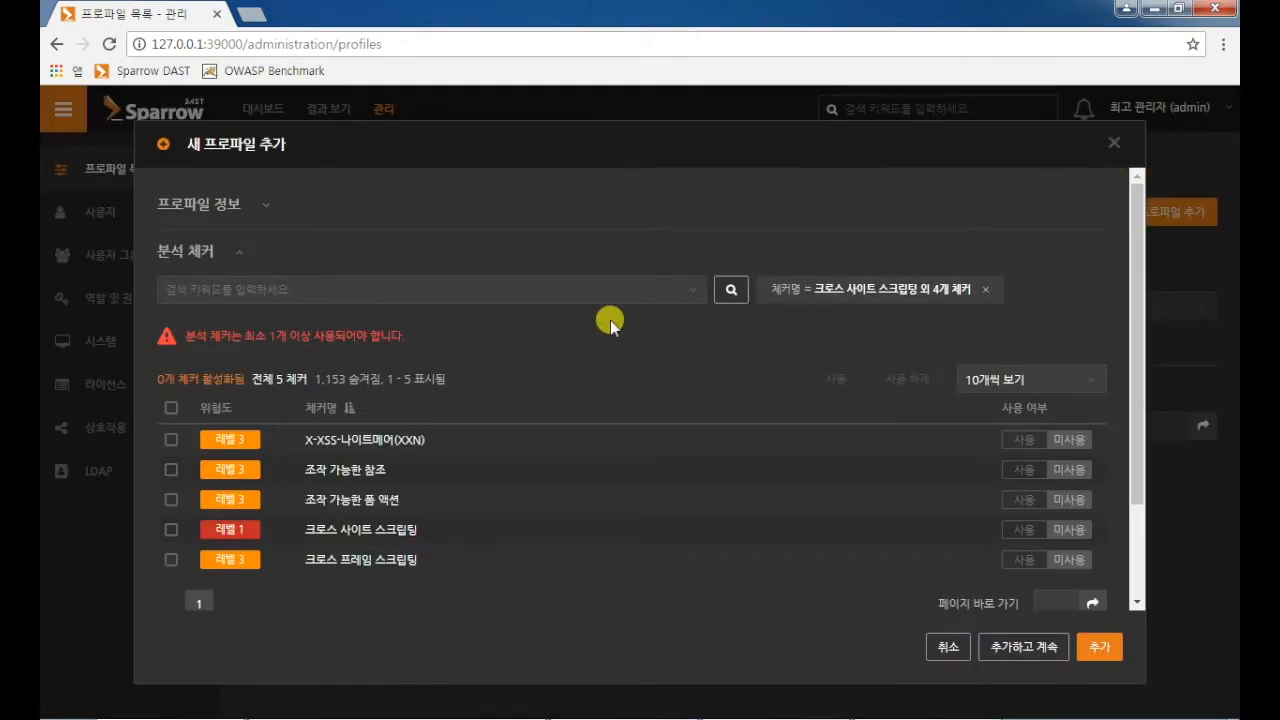
# - Clear the checker-name filter, select all analysis checkers across every page, and enable them for the profile
pyautogui.click(985, 292)
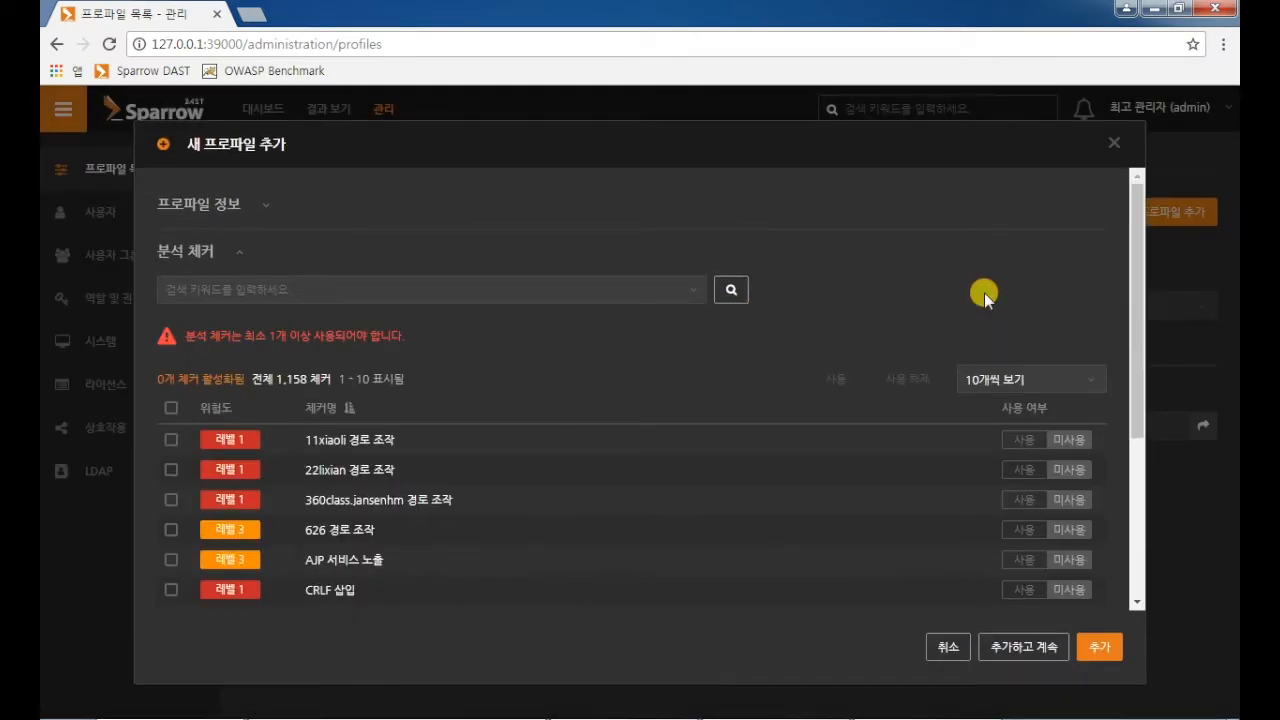
pyautogui.click(172, 412)
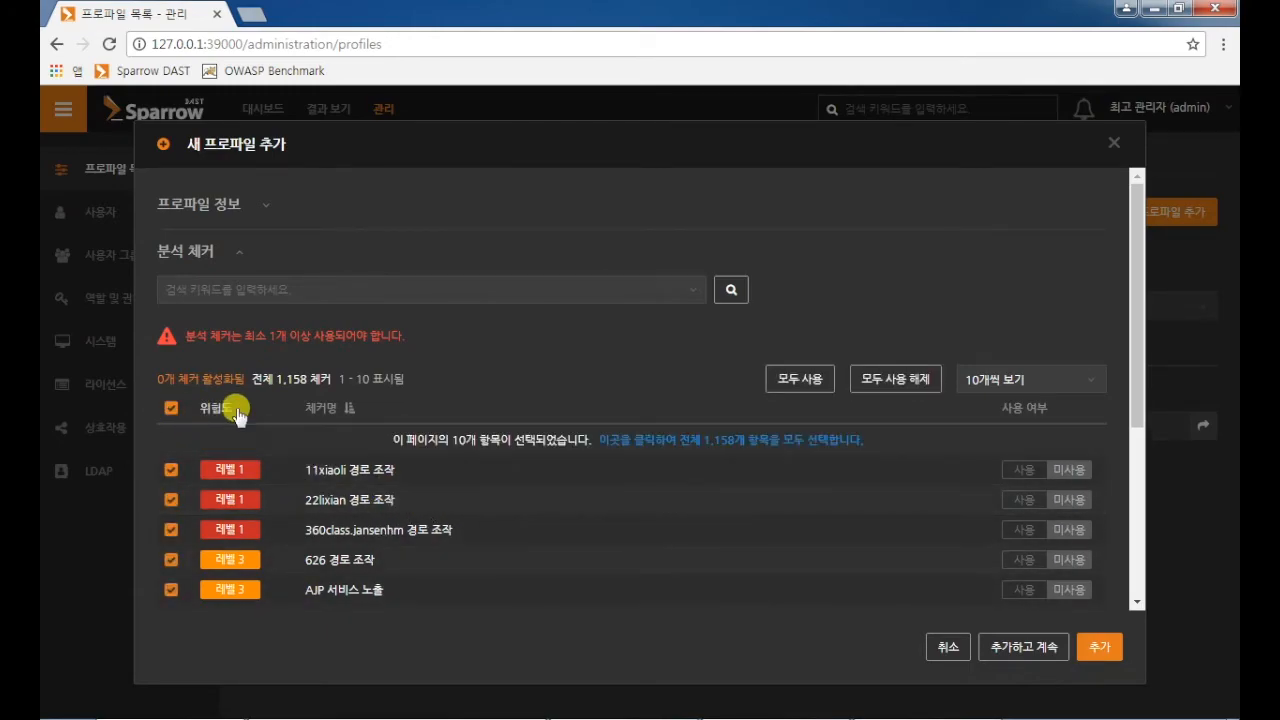
pyautogui.moveTo(1137, 346); pyautogui.dragTo(1128, 252)
pyautogui.click(658, 442)
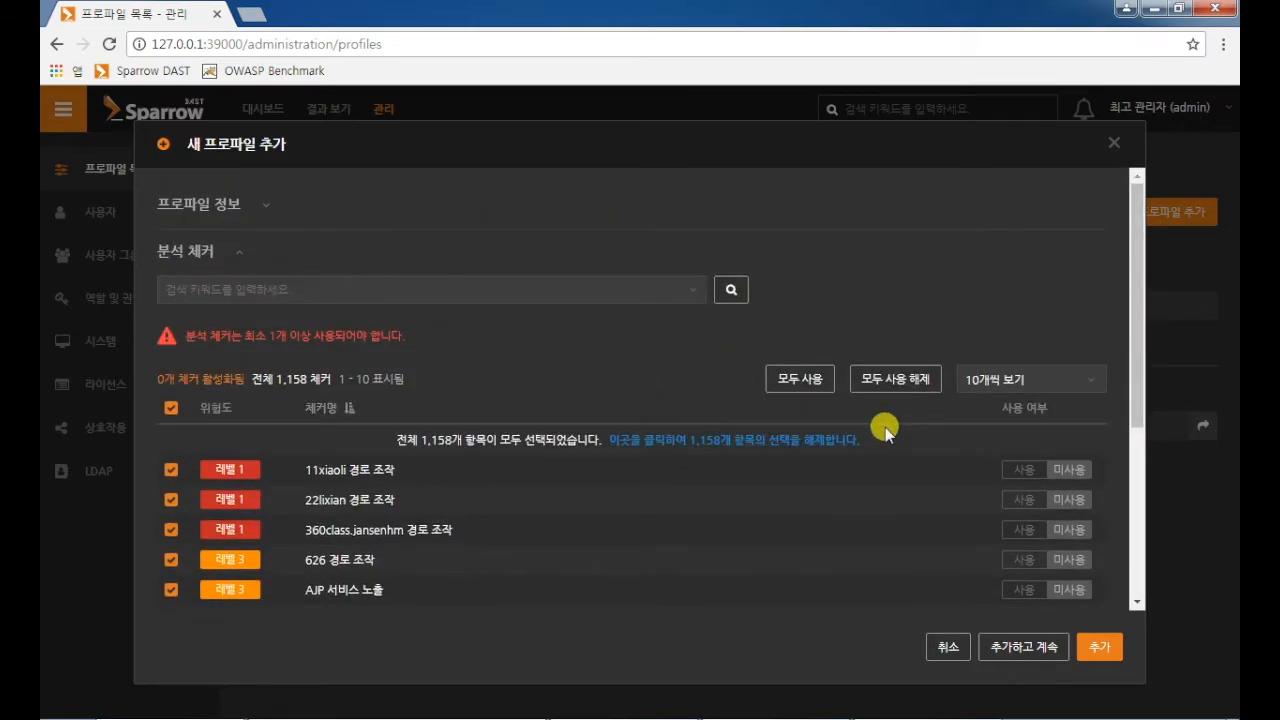
pyautogui.click(800, 380)
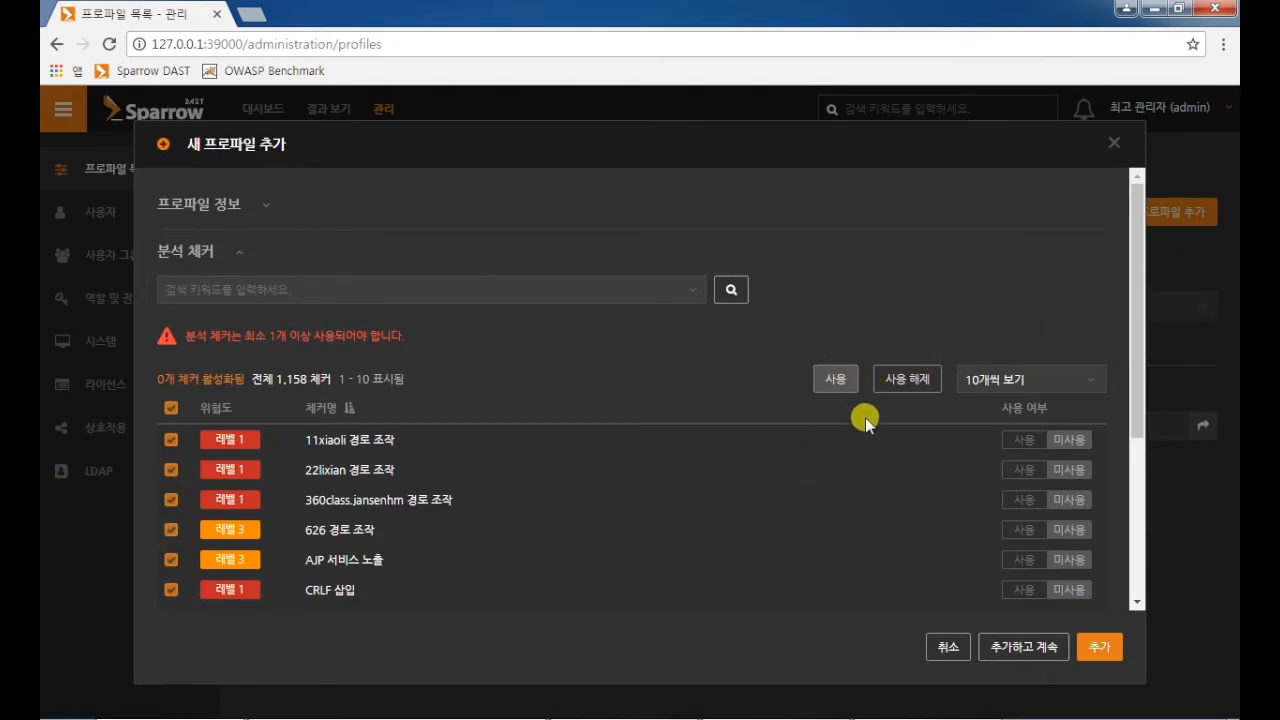
pyautogui.click(836, 378)
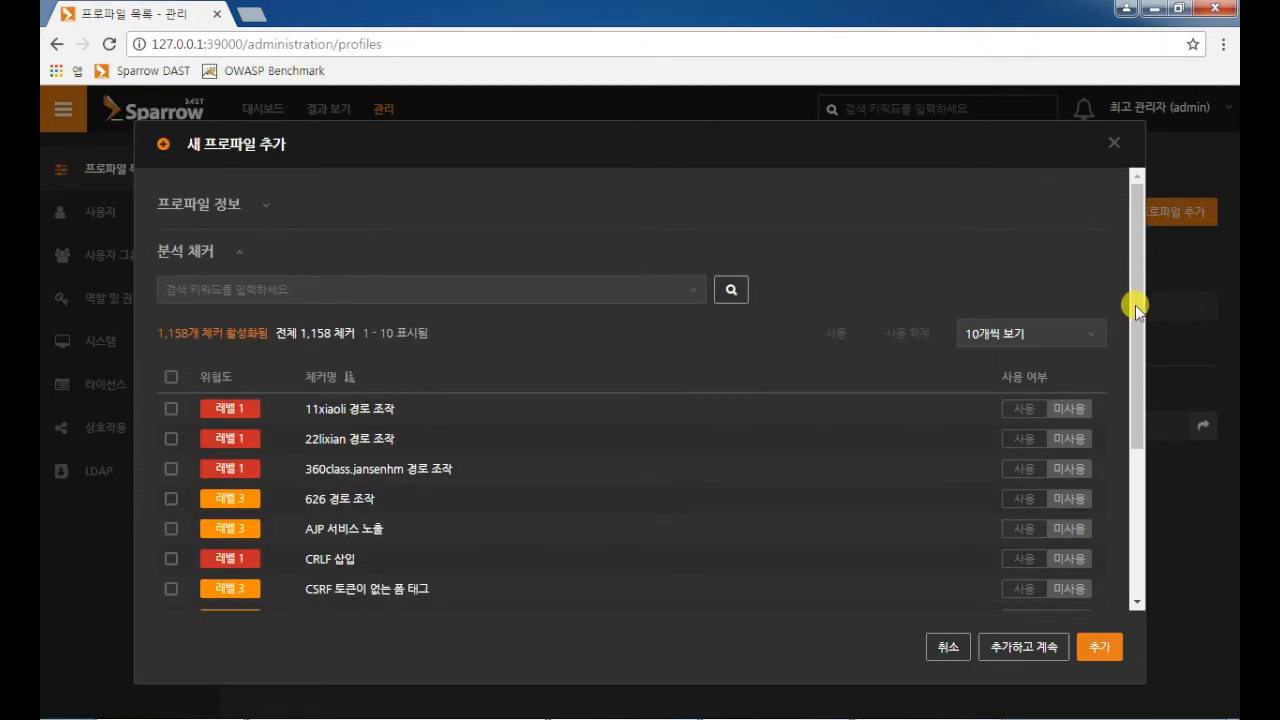
# - Check the 사용 여부 state of the listed checkers and add the new profile
pyautogui.moveTo(1134, 306); pyautogui.dragTo(1148, 458)
pyautogui.scroll(-1, 1014, 380)
pyautogui.scroll(3, 1129, 357)
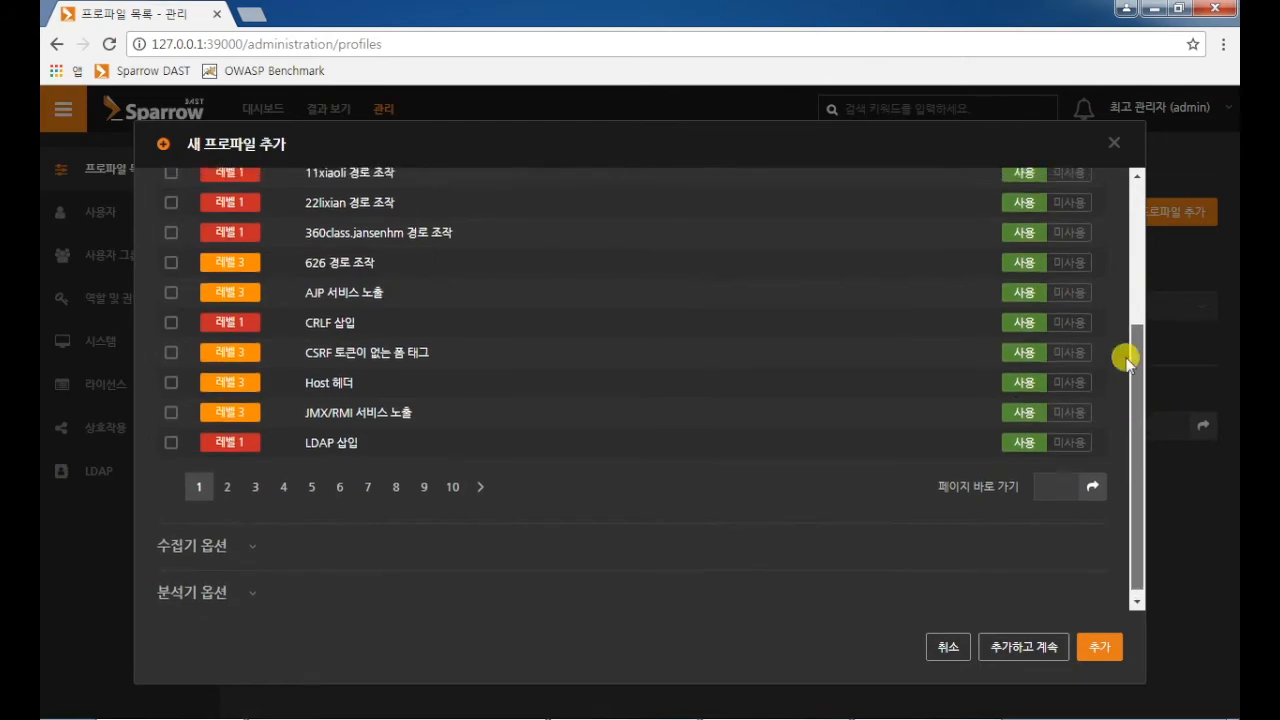
pyautogui.scroll(-3, 1109, 290)
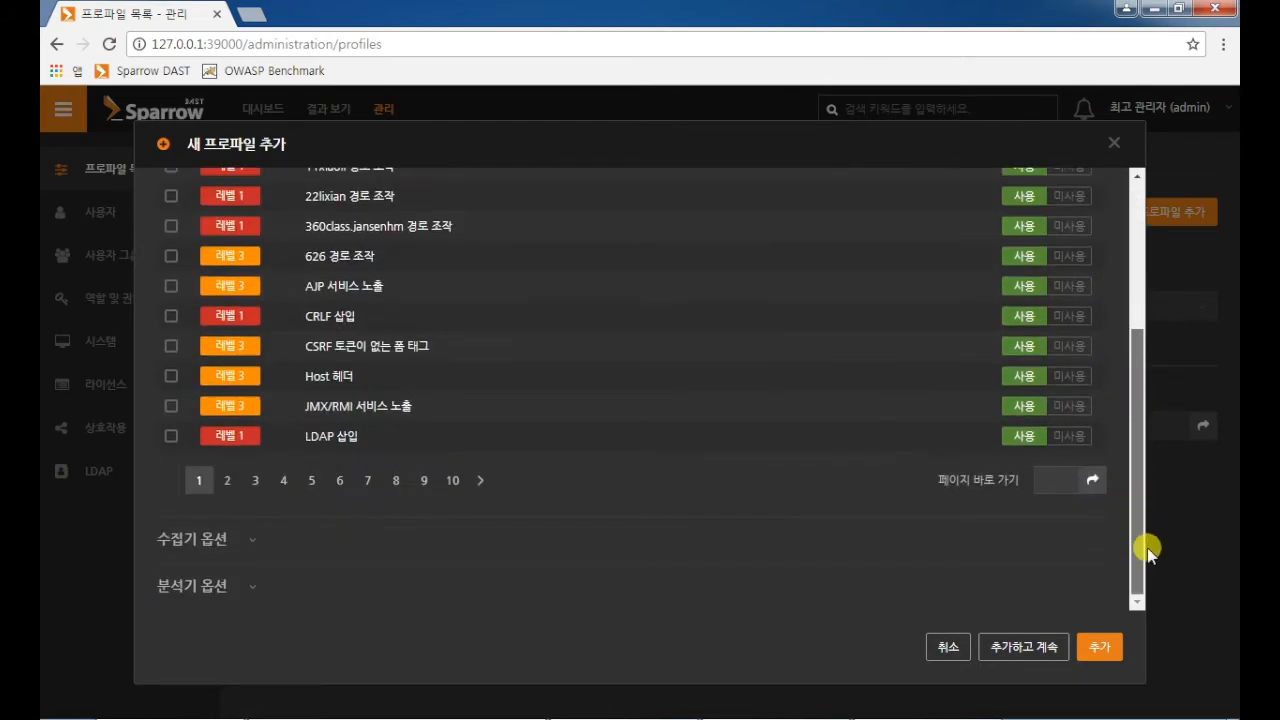
pyautogui.click(1101, 648)
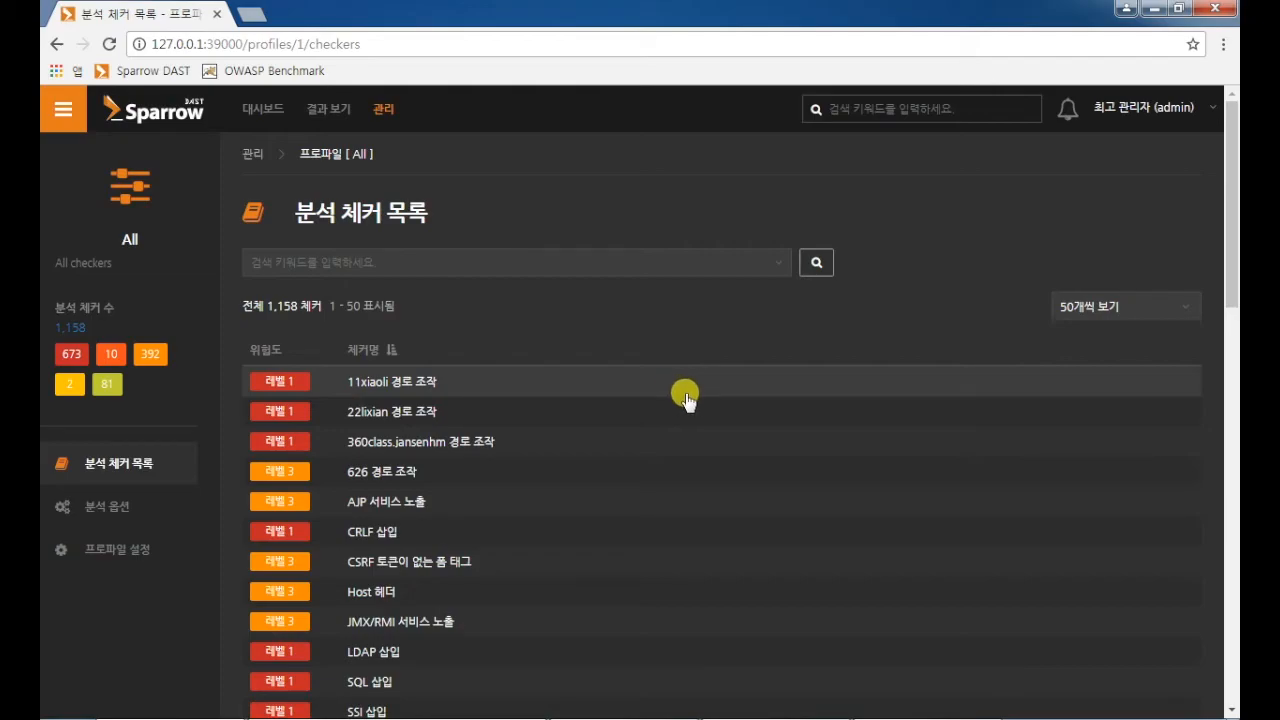
# - Review the All profile's analysis checker list and its 분석 옵션, including the explanation of the sitemap.xml 분석 option
pyautogui.moveTo(1234, 152)
pyautogui.mouseDown()
pyautogui.moveTo(1229, 586)
pyautogui.moveTo(1230, 130)
pyautogui.mouseUp()
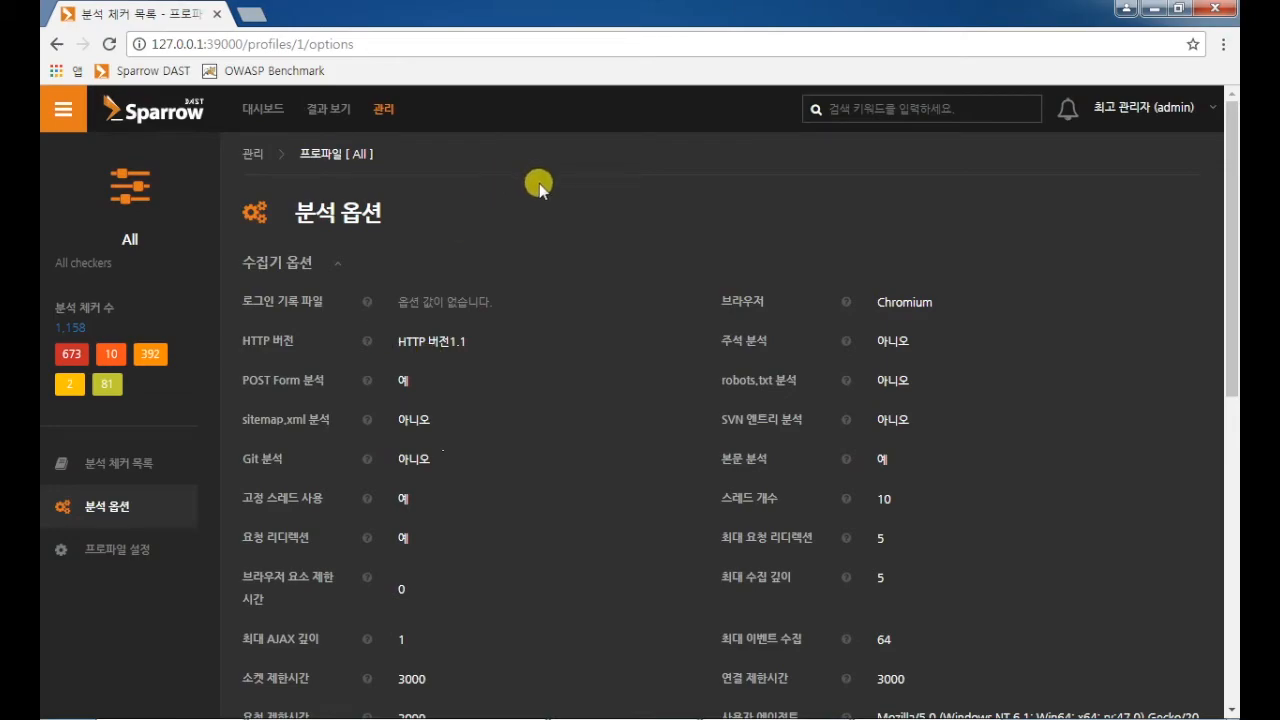
pyautogui.moveTo(1233, 219); pyautogui.dragTo(1218, 265)
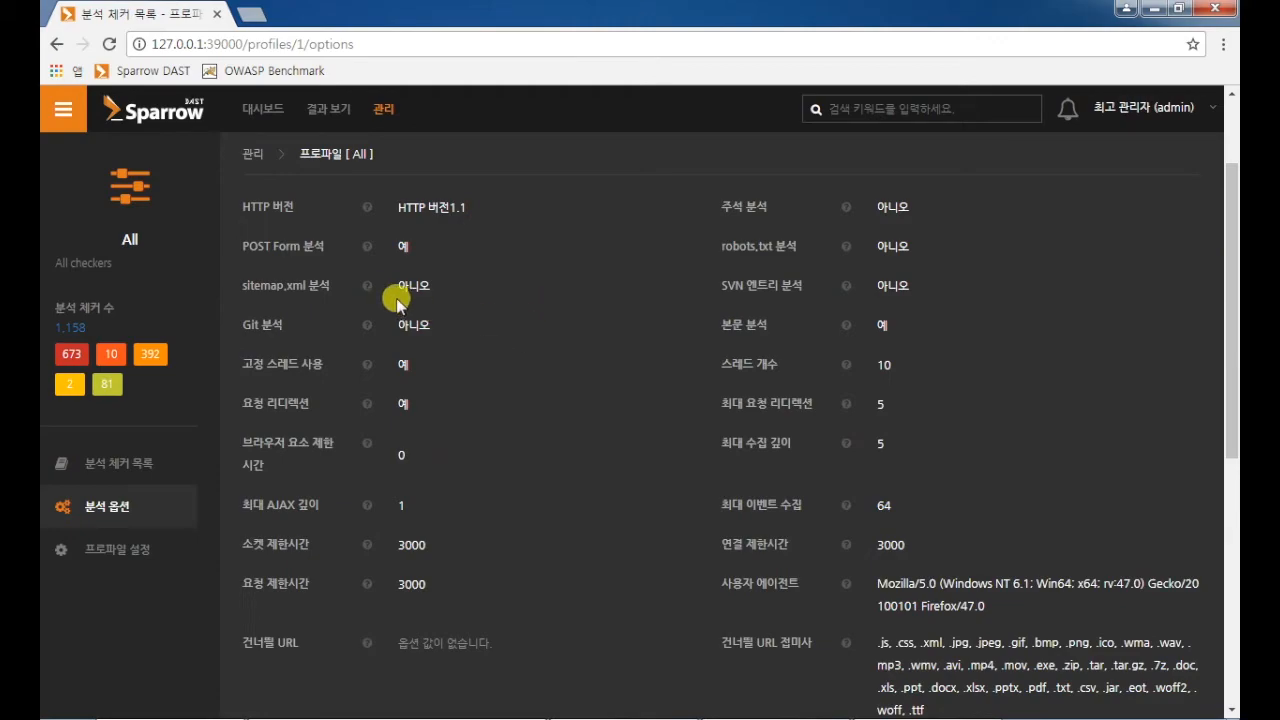
pyautogui.moveTo(368, 288)
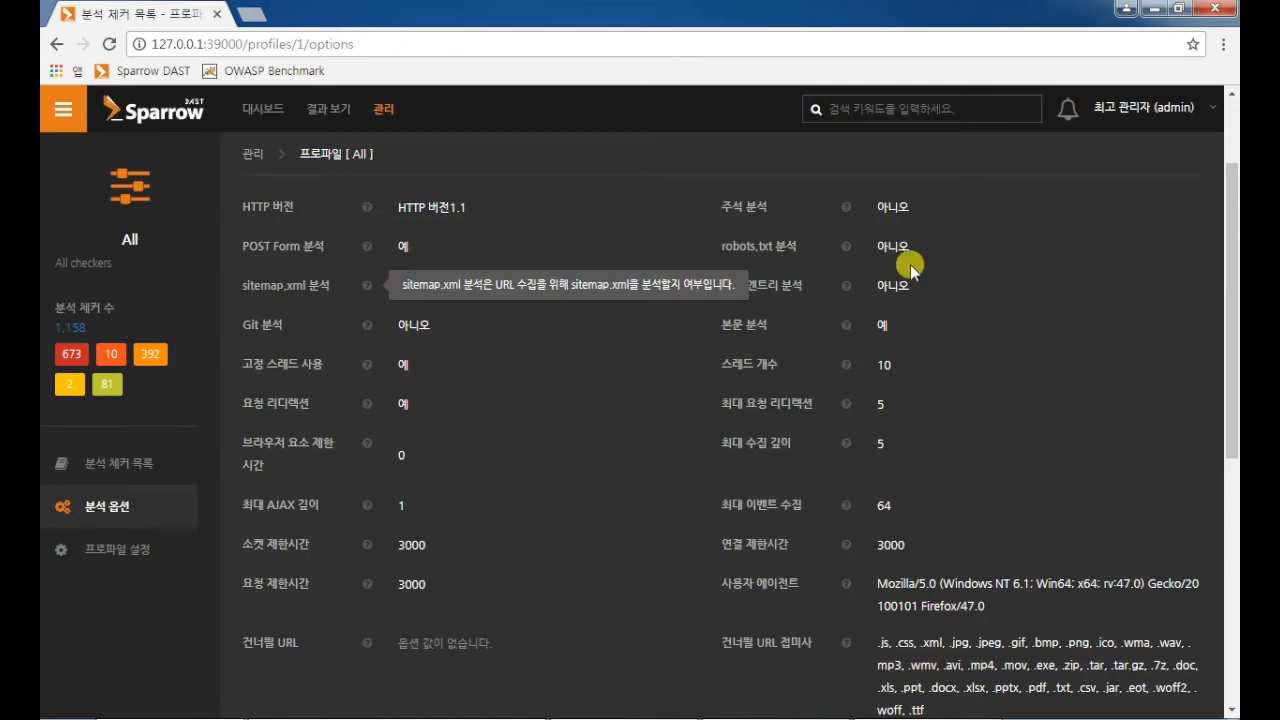
pyautogui.moveTo(1216, 316); pyautogui.dragTo(1216, 254)
# - View the details of the 22lixian 경로 조작 and anarchy 내장된 악성코드 checkers in the All profile's checker list, closing each one
pyautogui.click(116, 463)
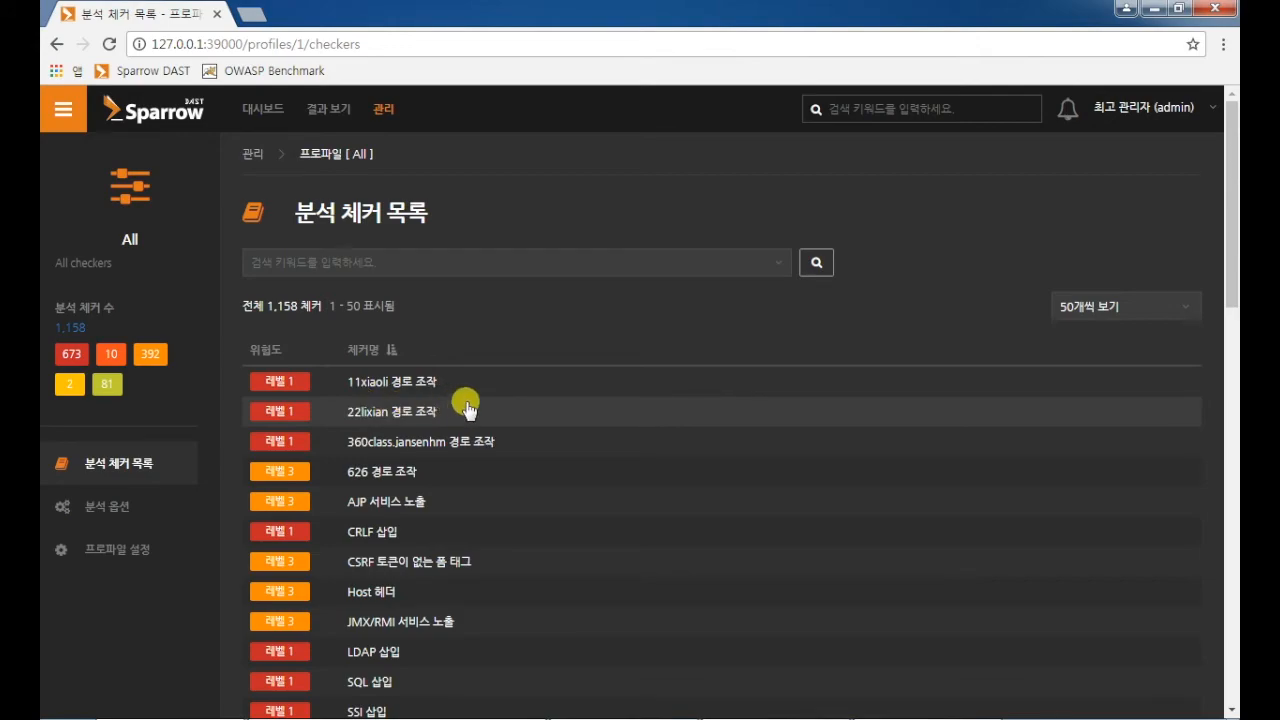
pyautogui.click(512, 408)
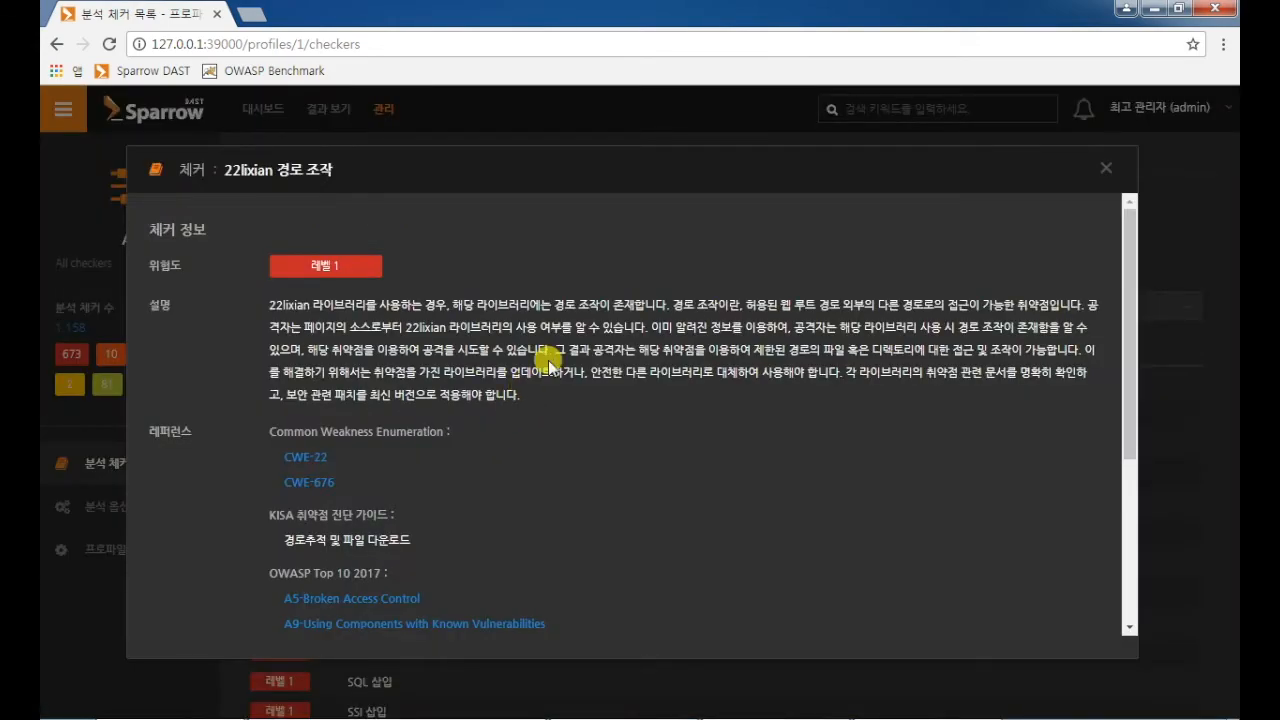
pyautogui.click(1104, 168)
pyautogui.scroll(-5, 1232, 235)
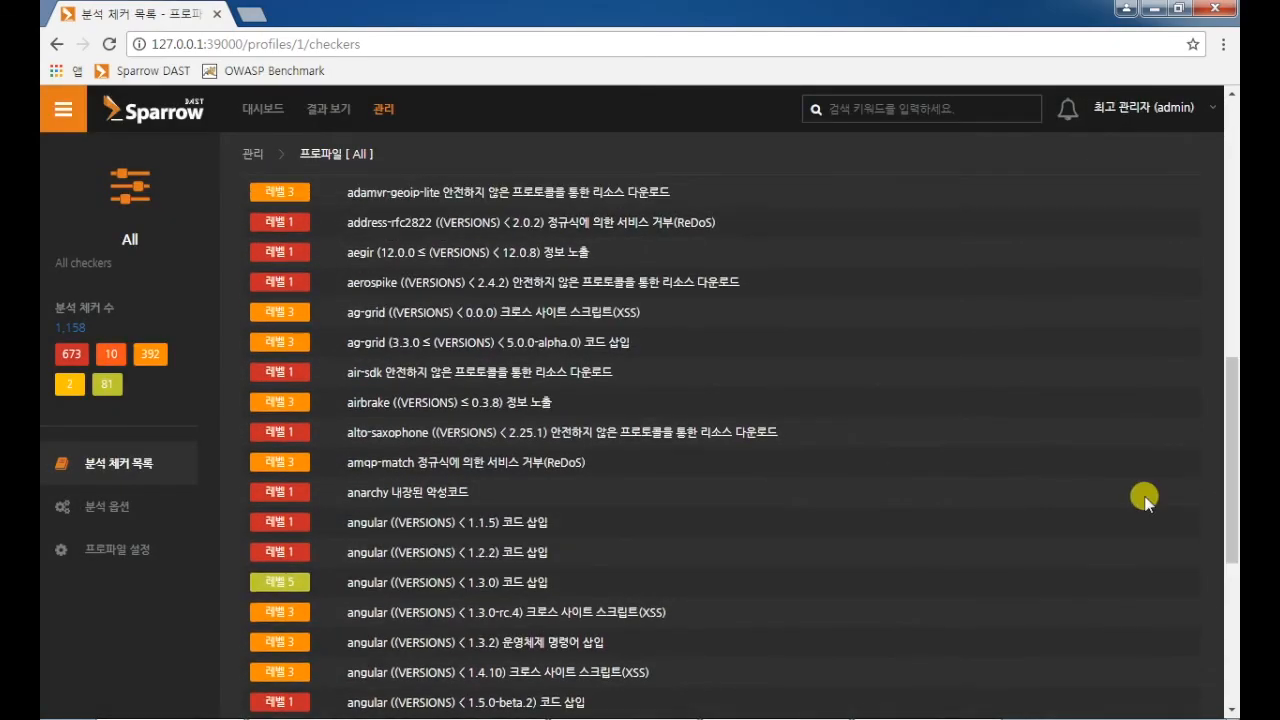
pyautogui.click(597, 494)
pyautogui.click(1104, 179)
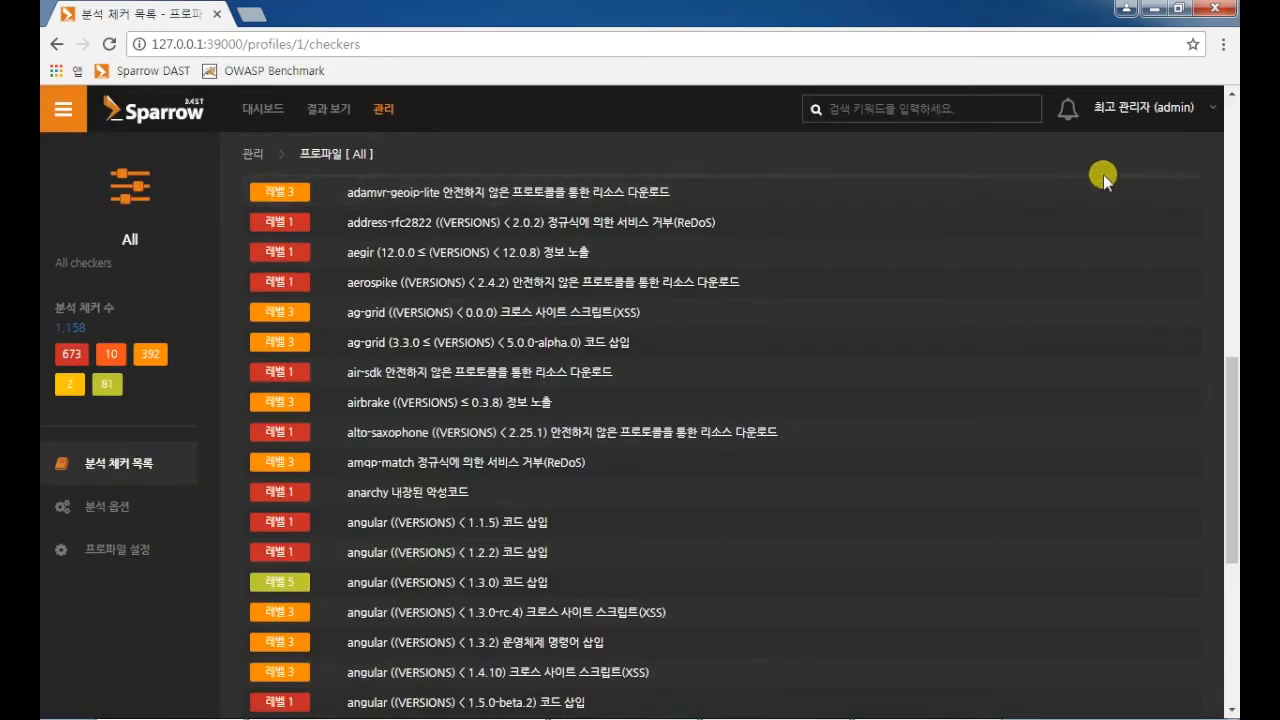
pyautogui.scroll(2, 1210, 347)
pyautogui.moveTo(1230, 345); pyautogui.dragTo(1230, 131)
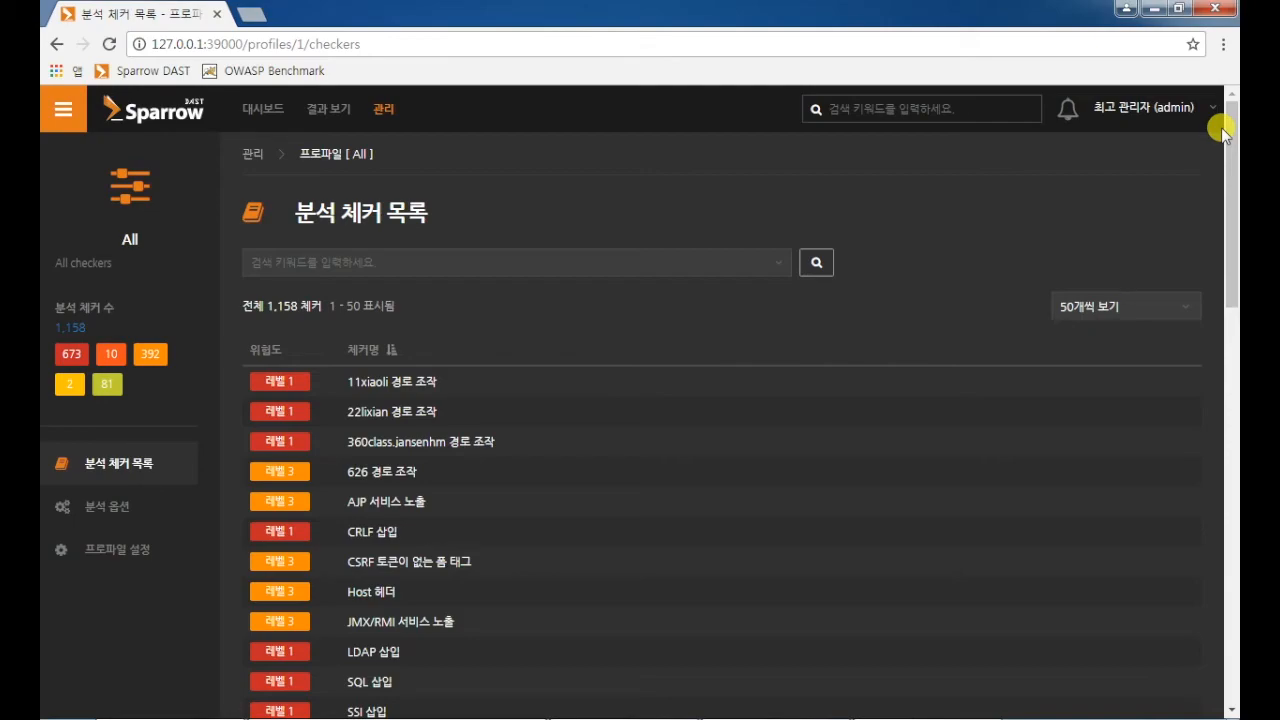
# - Open the All profile's 프로파일 설정 and look through its 분석 체커 section
pyautogui.click(154, 569)
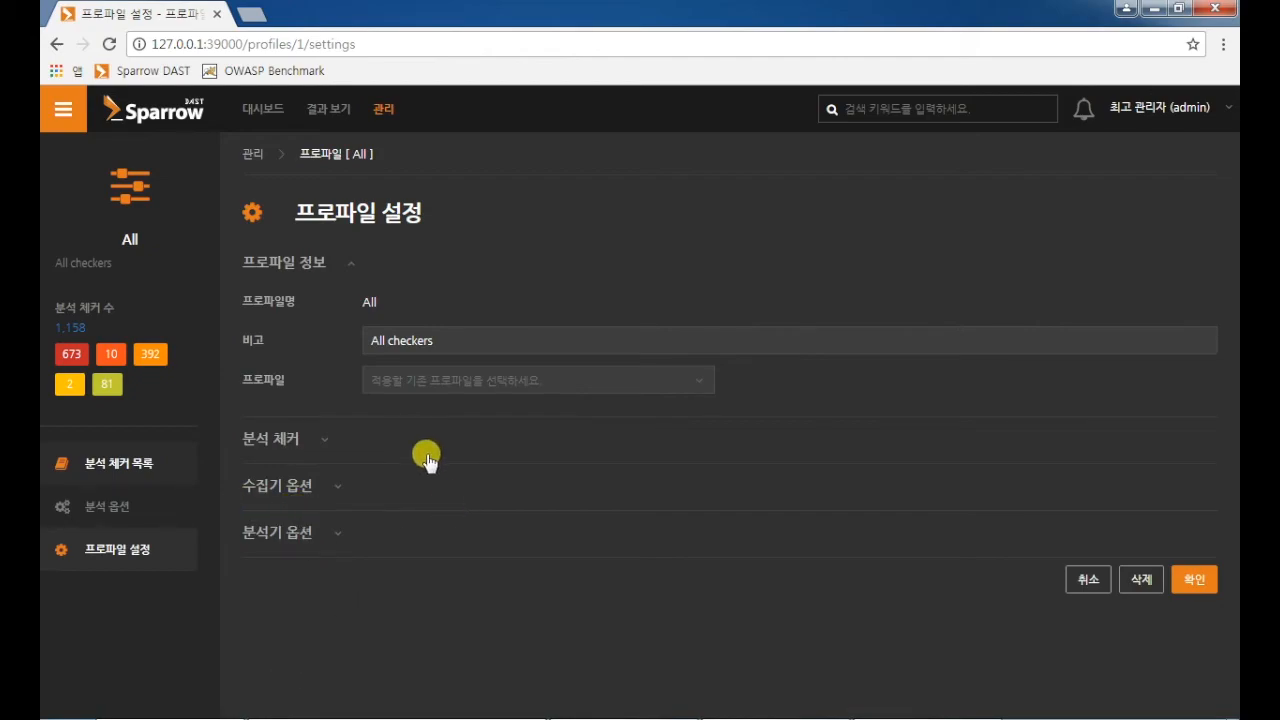
pyautogui.click(1191, 579)
pyautogui.moveTo(1231, 229); pyautogui.dragTo(1233, 537)
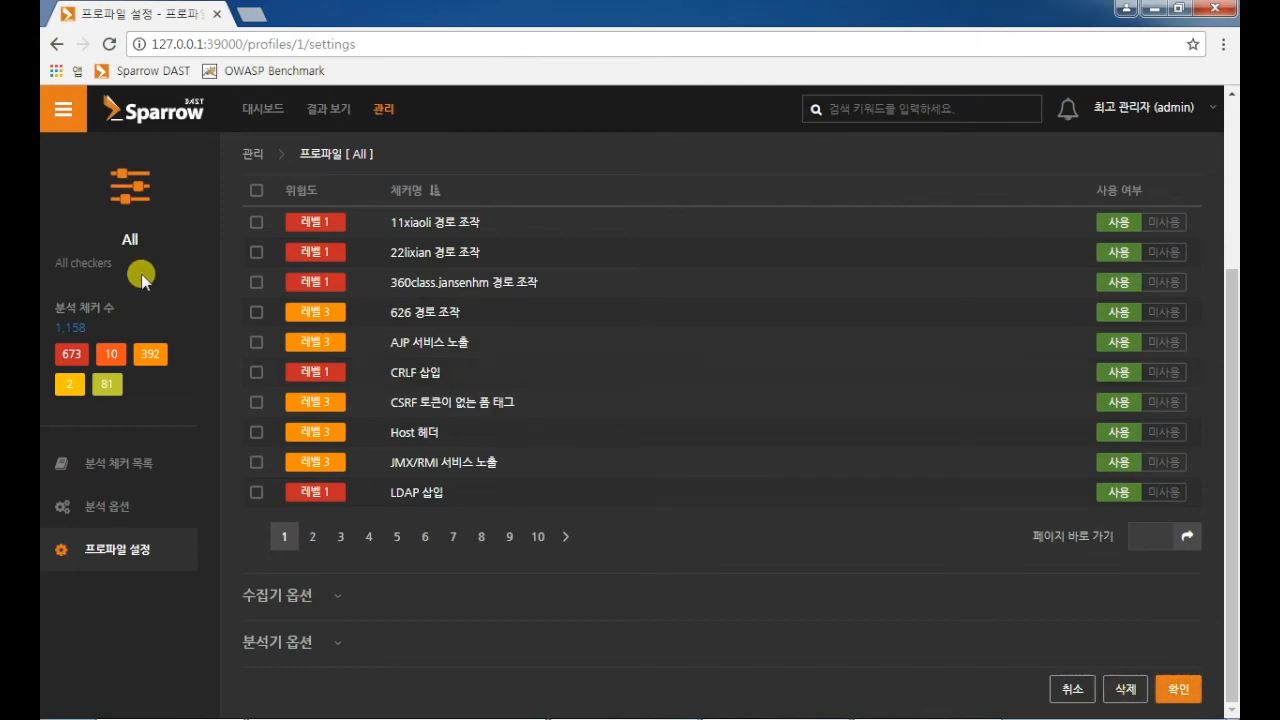
# - Request deletion of the All profile from its settings and cancel the confirmation
pyautogui.click(1124, 692)
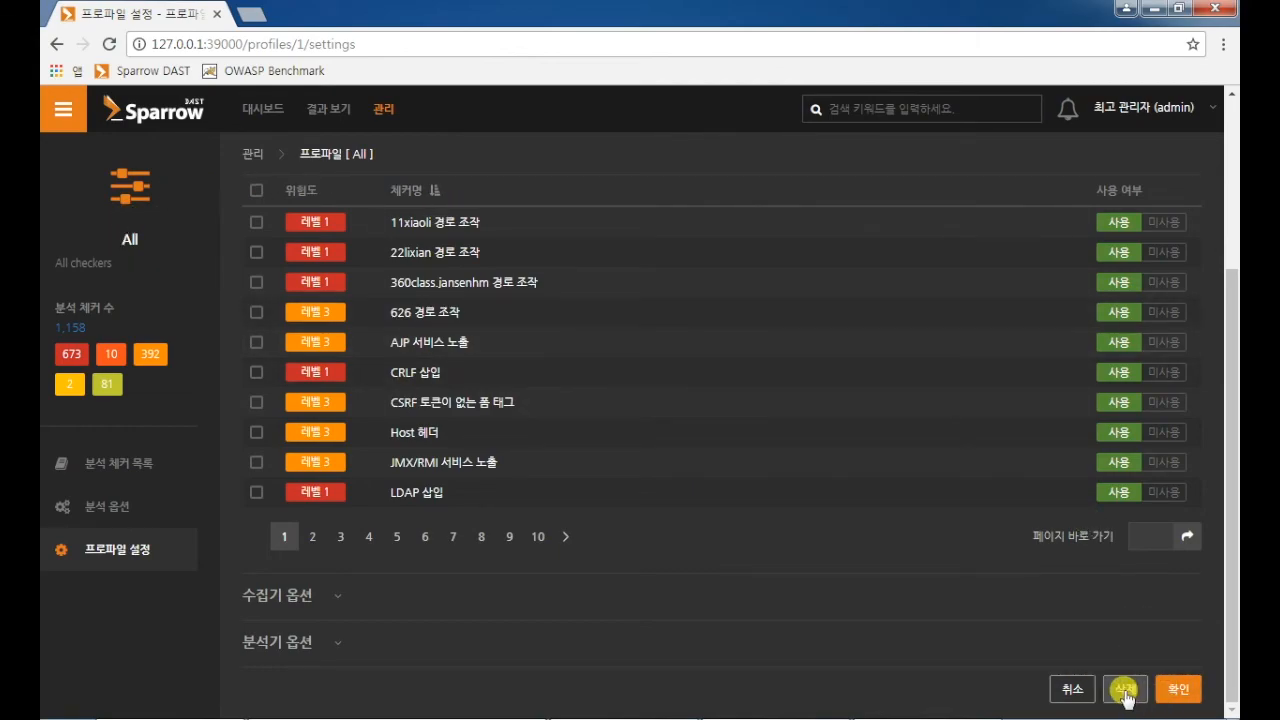
pyautogui.click(1124, 690)
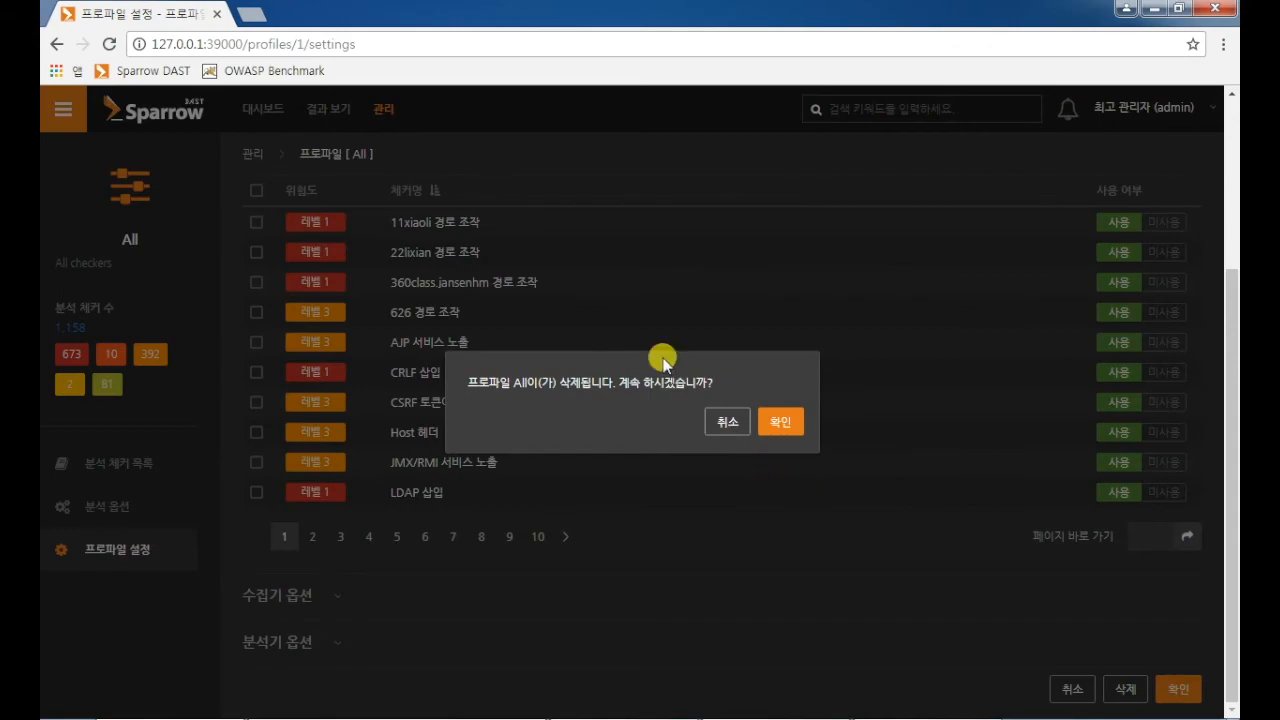
pyautogui.click(729, 423)
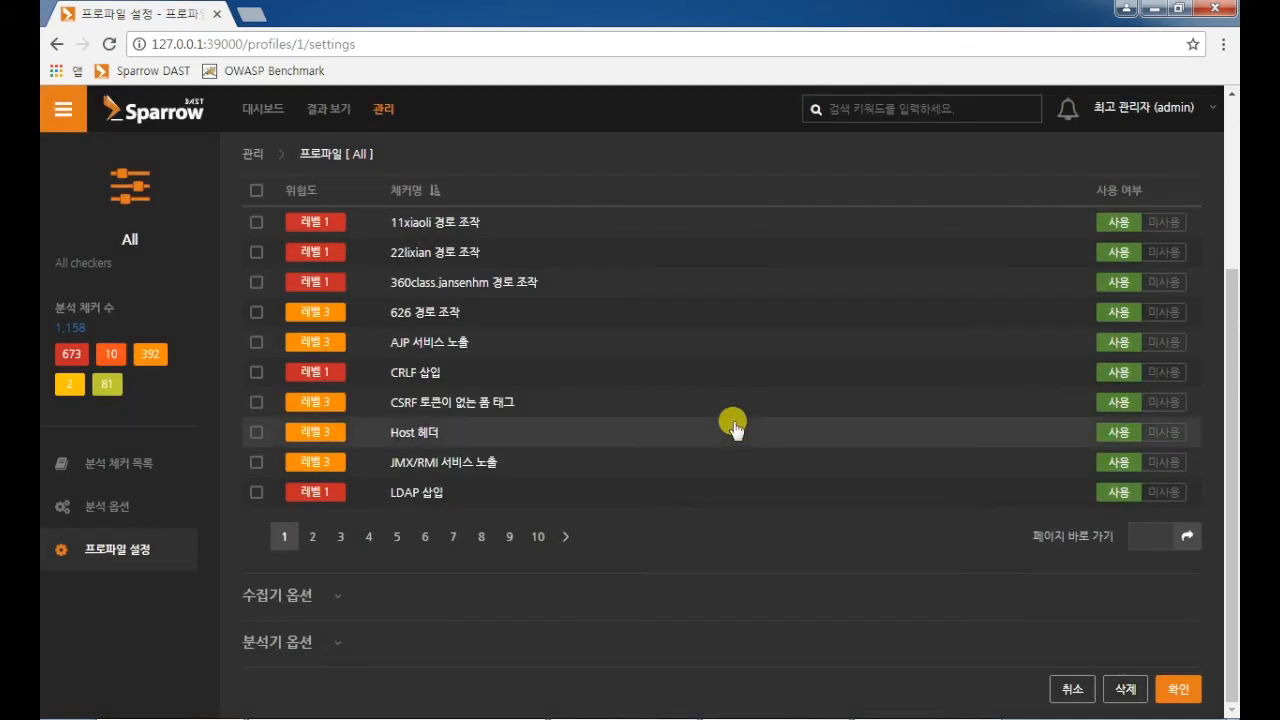
pyautogui.moveTo(1228, 560); pyautogui.dragTo(1200, 223)
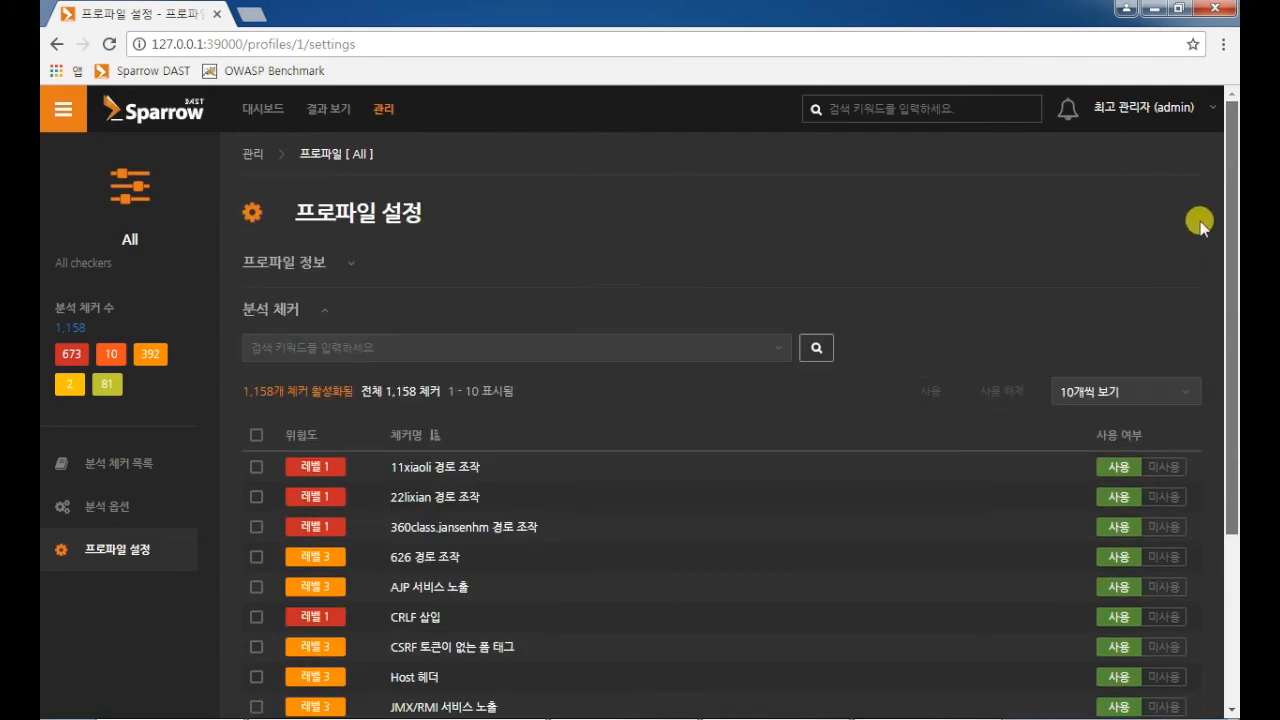
# - Add a profile named test1 with the 11xiaoli 경로 조작 checker enabled, and continue with another new profile
pyautogui.click(383, 108)
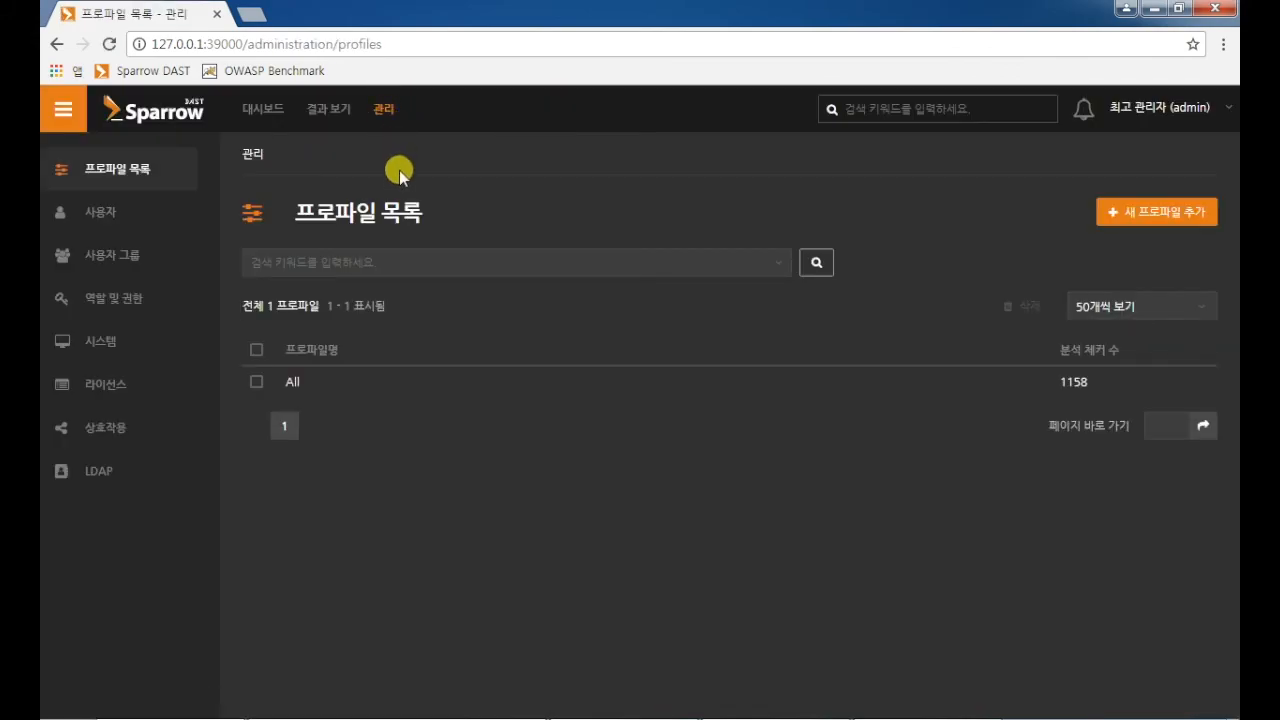
pyautogui.click(1189, 210)
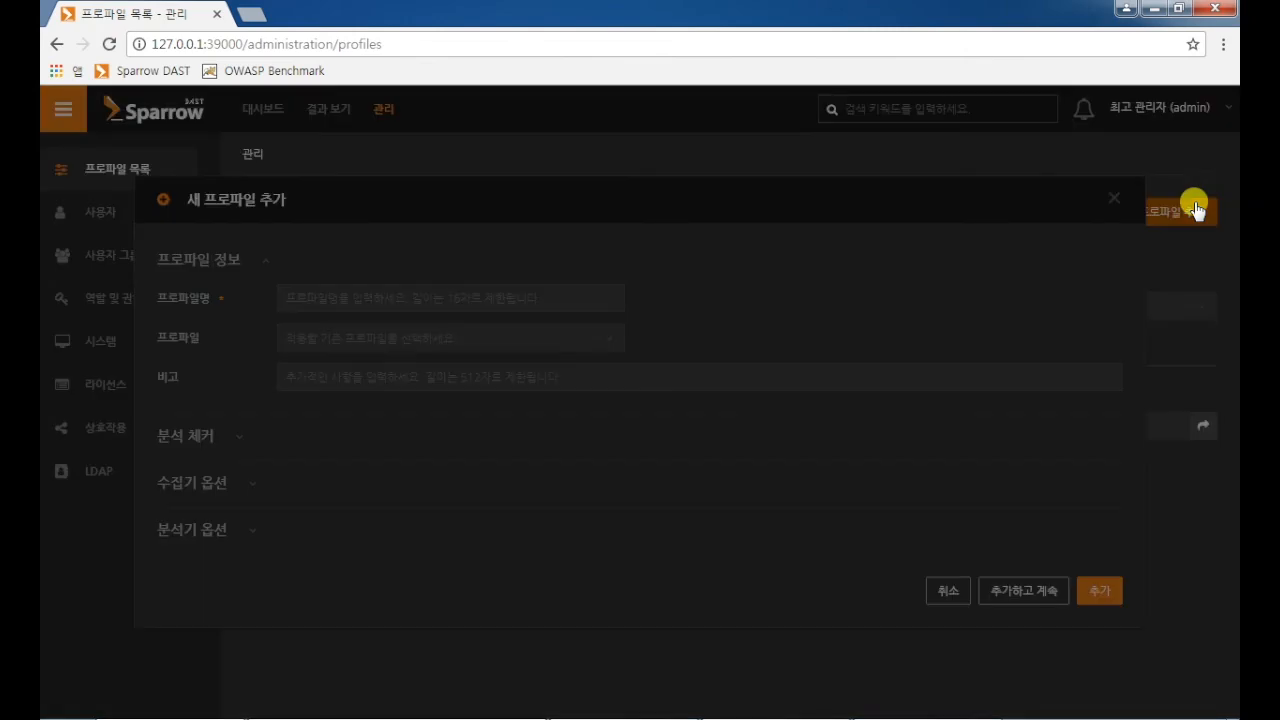
pyautogui.click(425, 300)
pyautogui.write('test1')
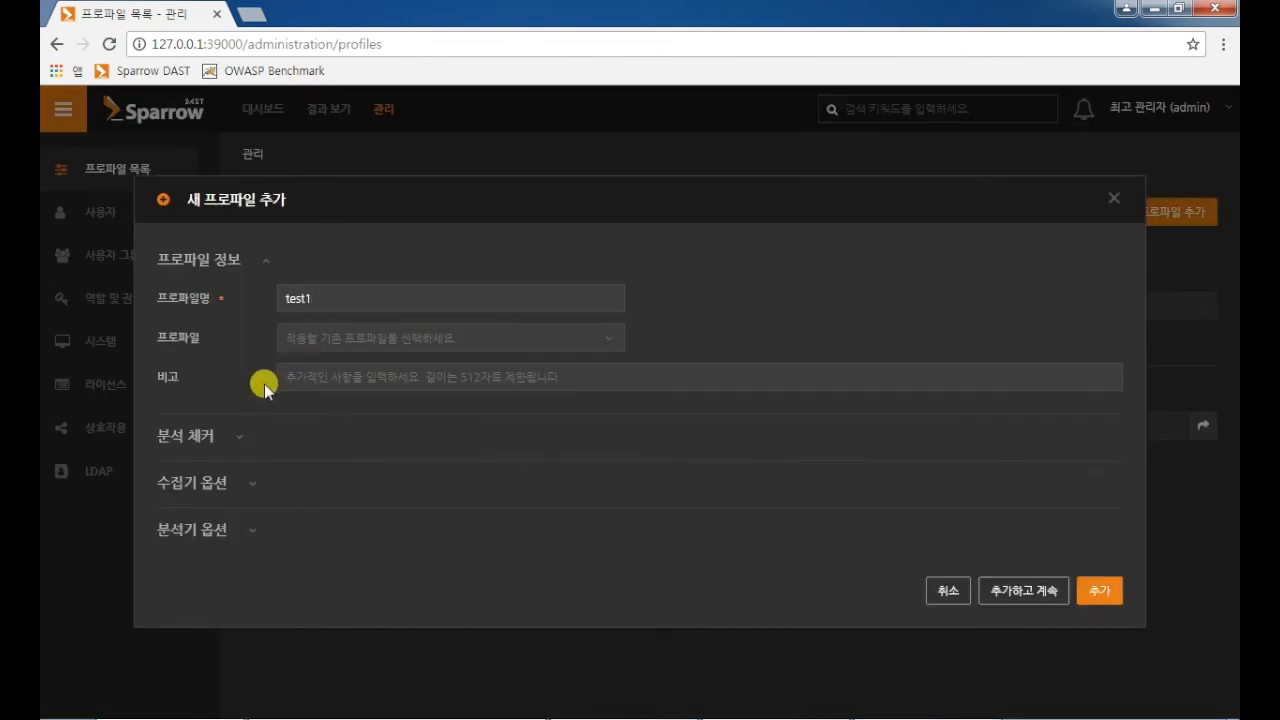
pyautogui.click(258, 438)
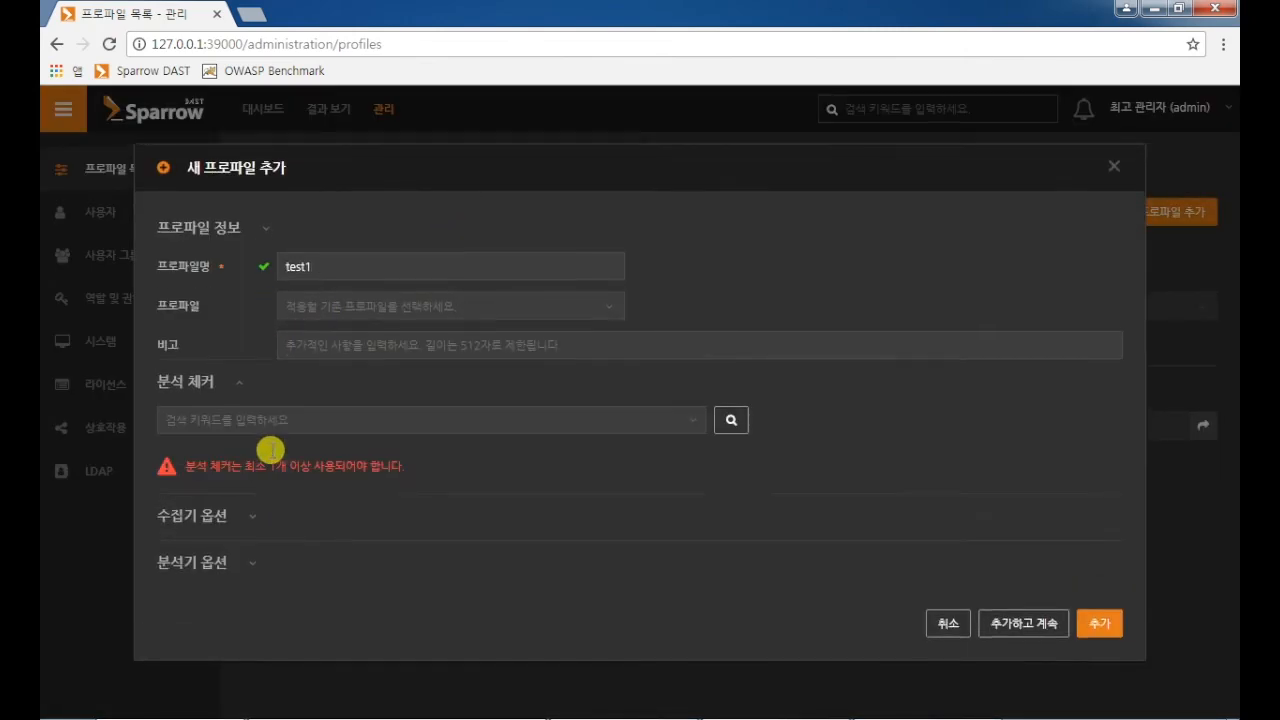
pyautogui.click(1025, 440)
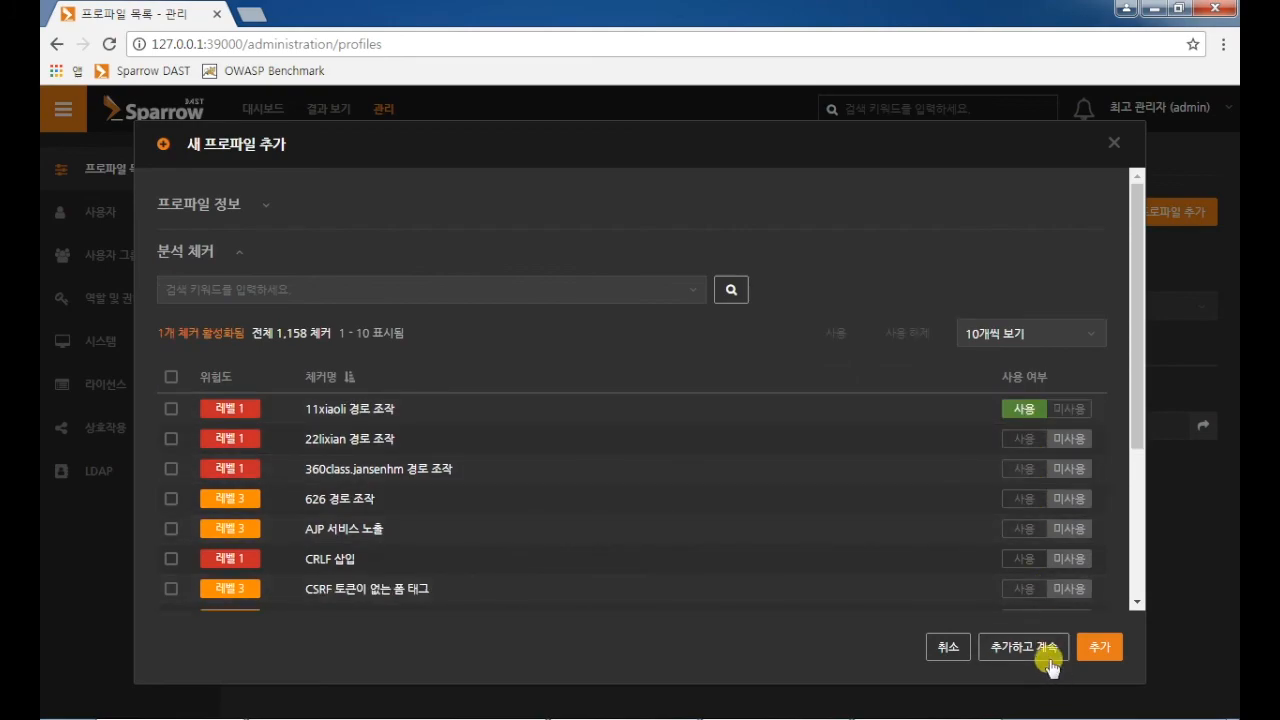
pyautogui.click(1046, 648)
# - Name the next profile test2, enable its 360class.jansenhm 경로 조작 checker, and add it
pyautogui.write('test2')
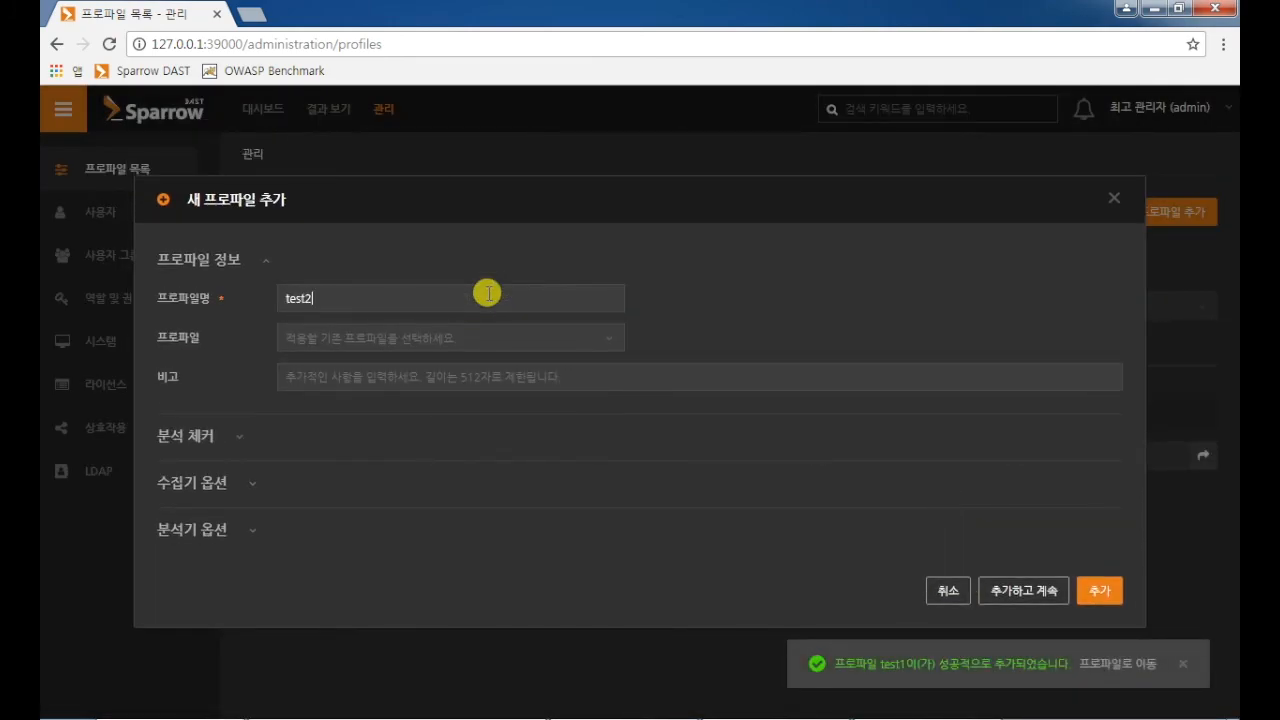
pyautogui.click(323, 437)
pyautogui.click(1025, 497)
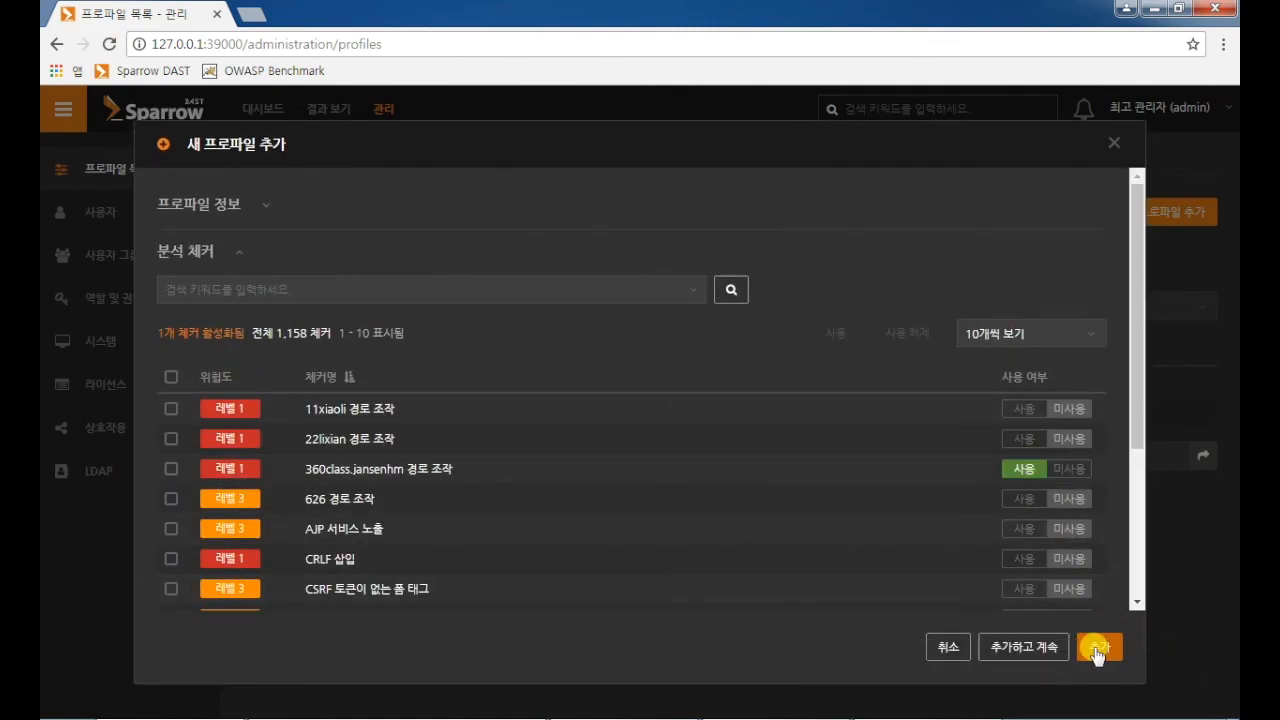
pyautogui.click(1099, 642)
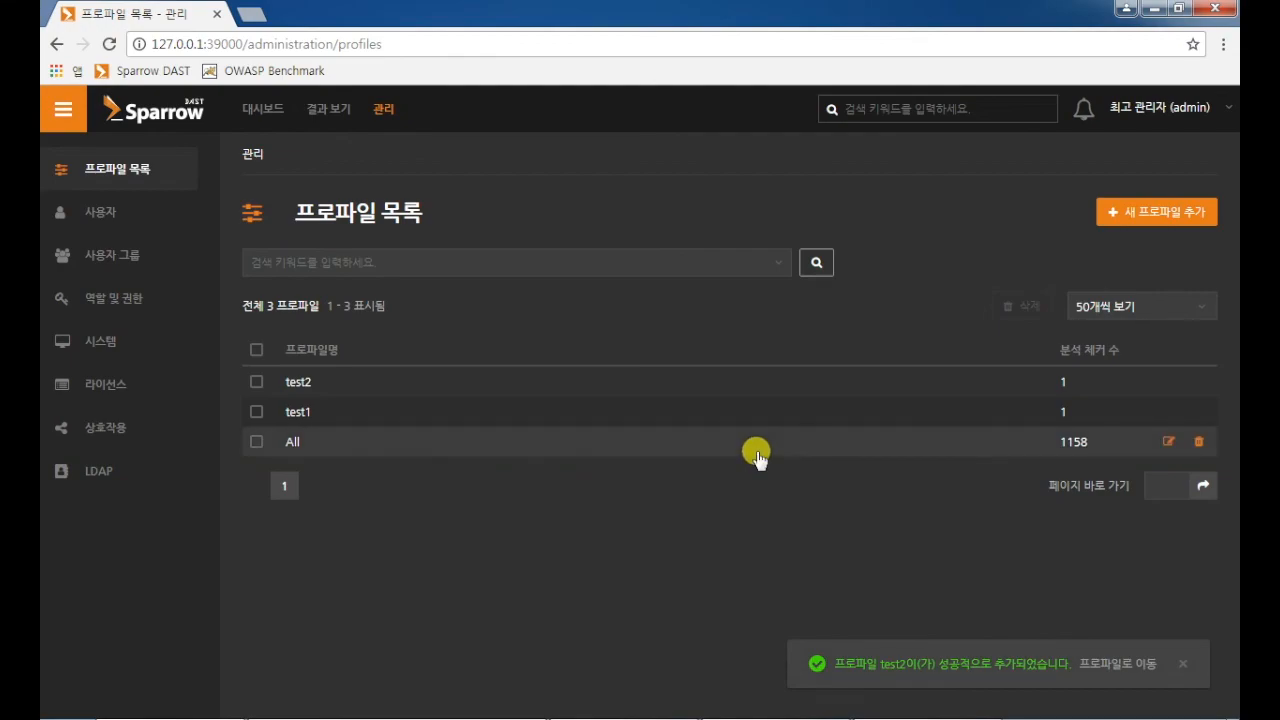
# - Select the test2 and test1 profiles in the profile list and delete both together
pyautogui.click(256, 381)
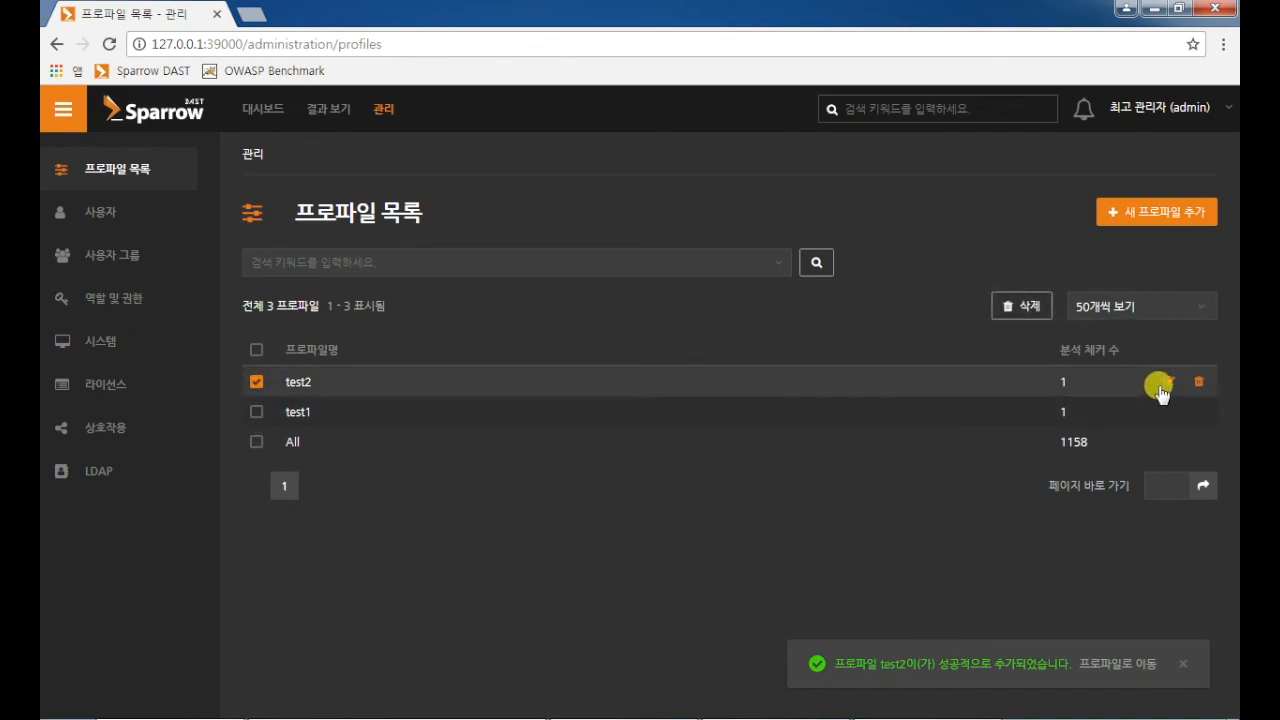
pyautogui.click(1201, 383)
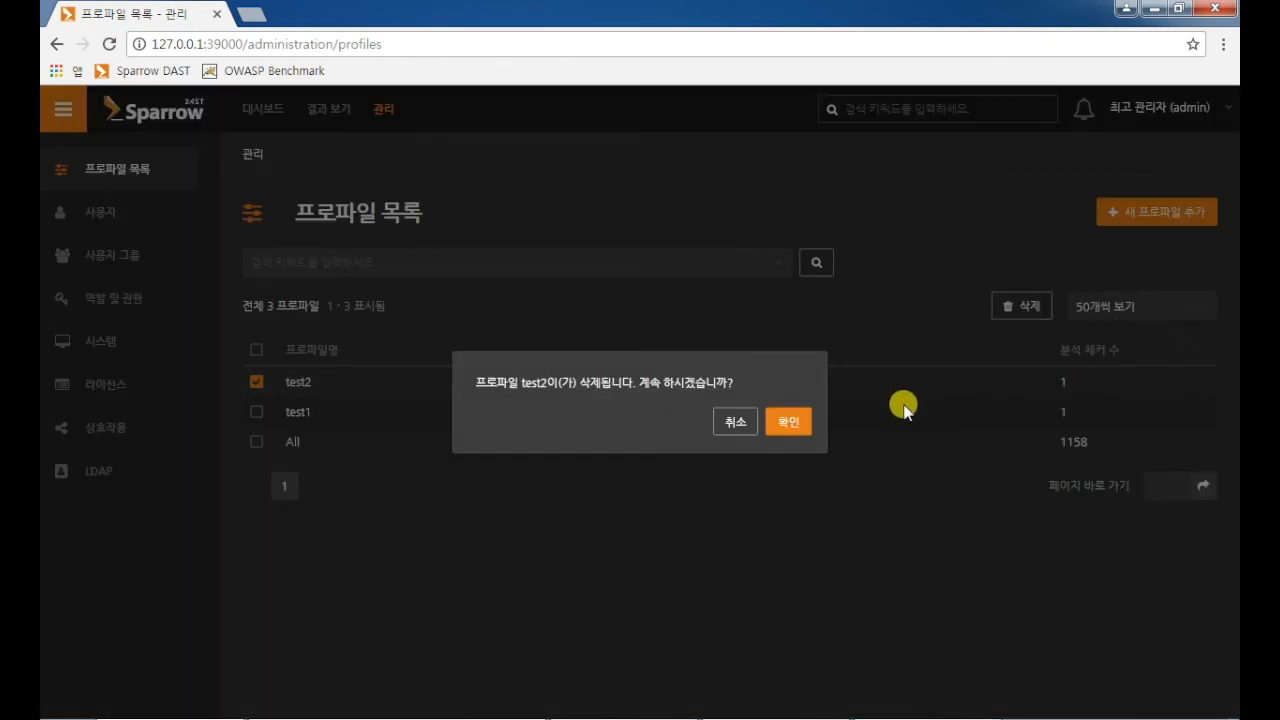
pyautogui.click(730, 424)
pyautogui.click(256, 411)
pyautogui.click(1003, 312)
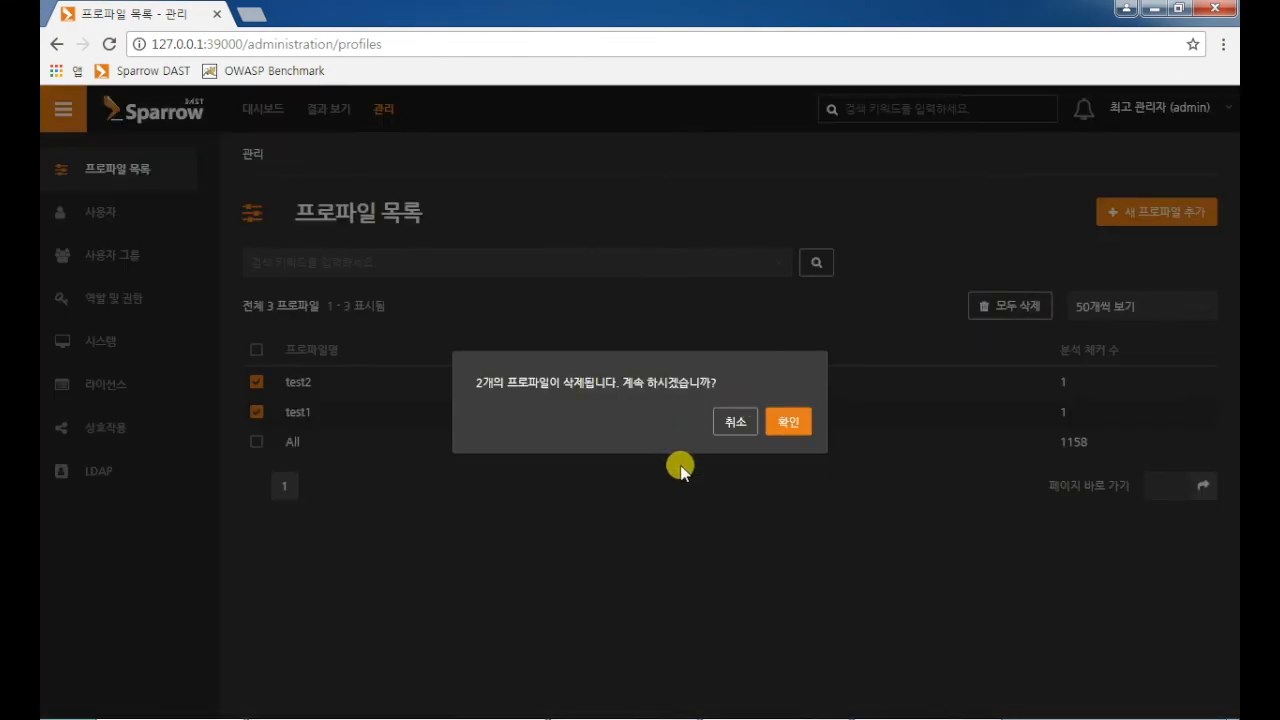
pyautogui.click(790, 423)
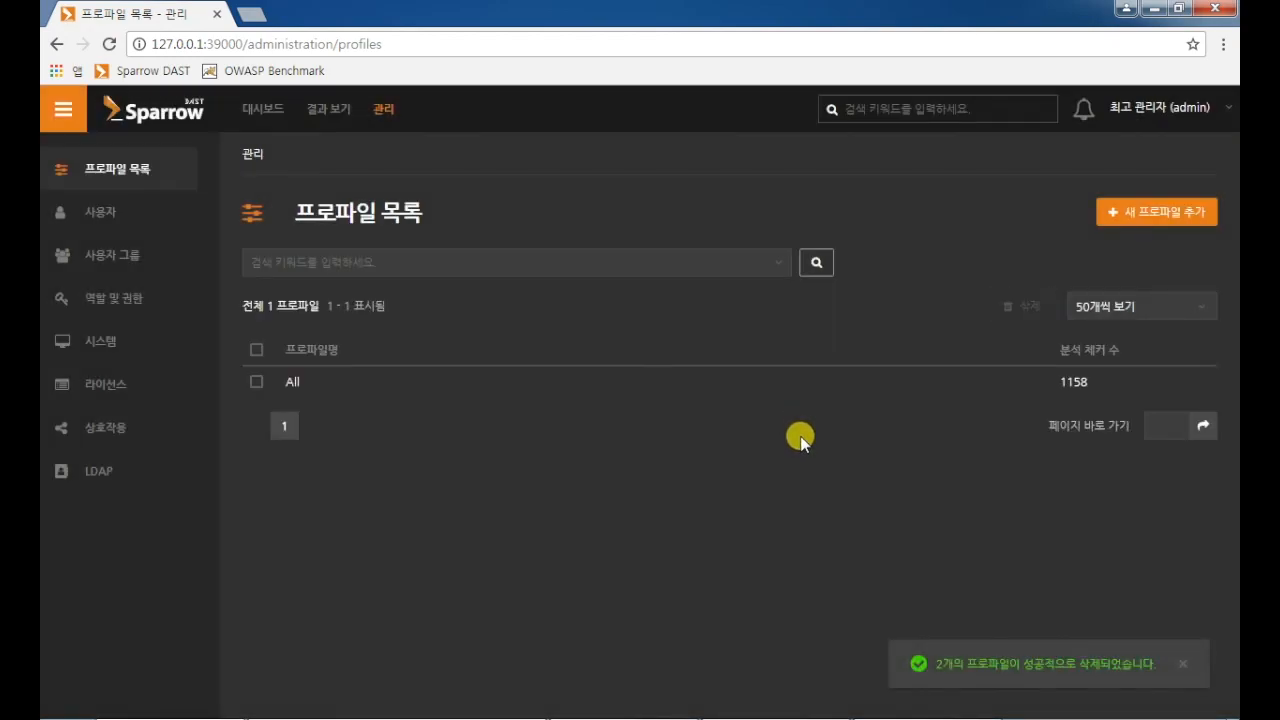